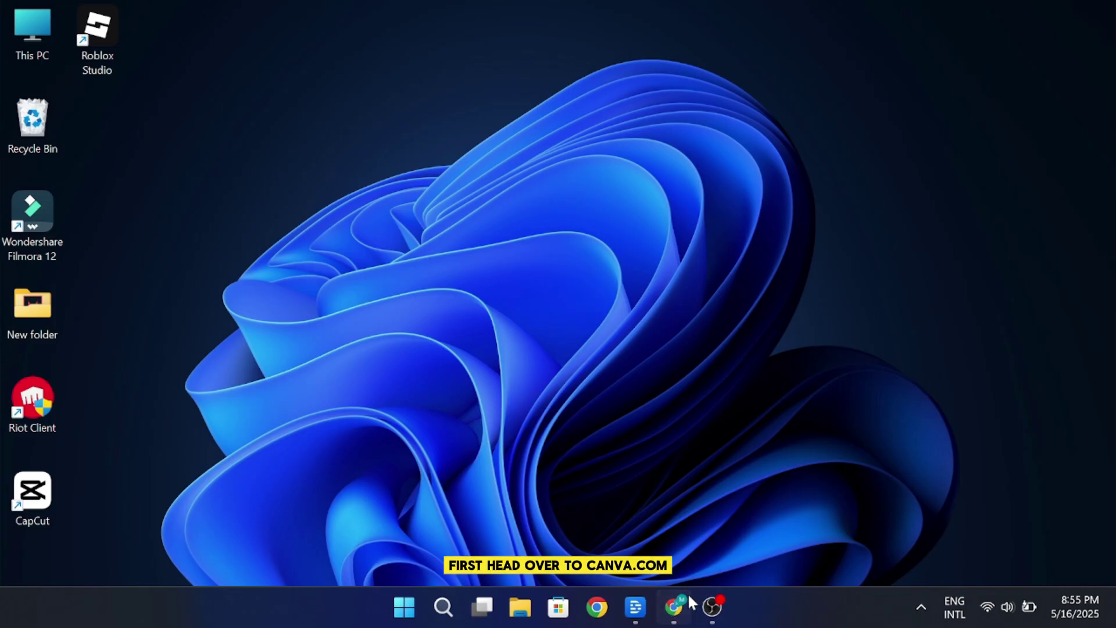
# Open Canva's Brochure category from Templates and browse the brochure gallery
pyautogui.click(674, 605)
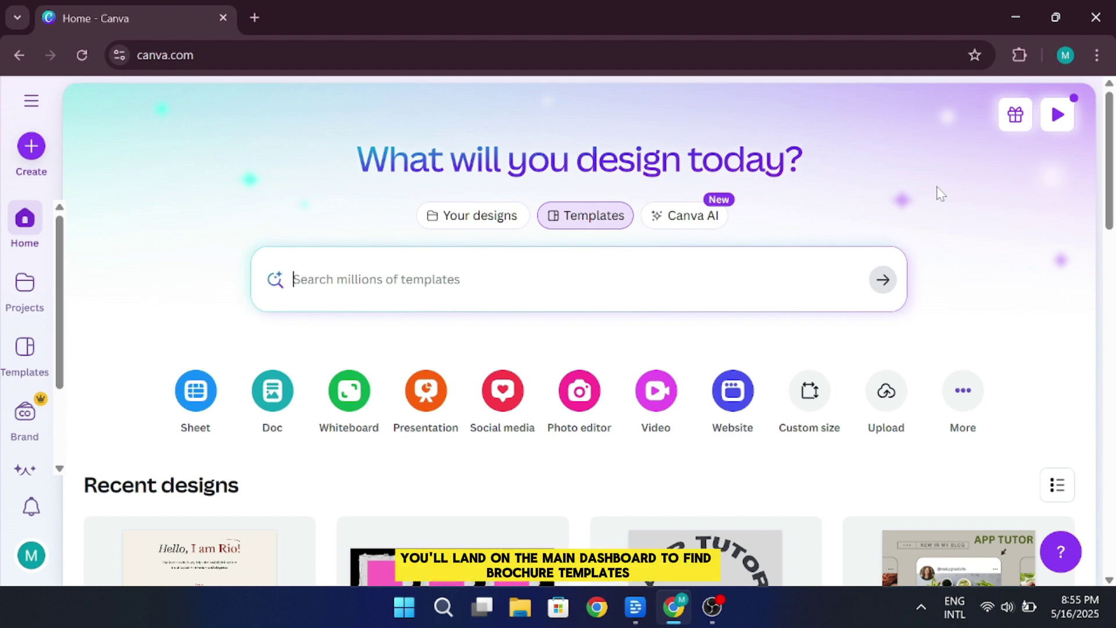
pyautogui.click(25, 350)
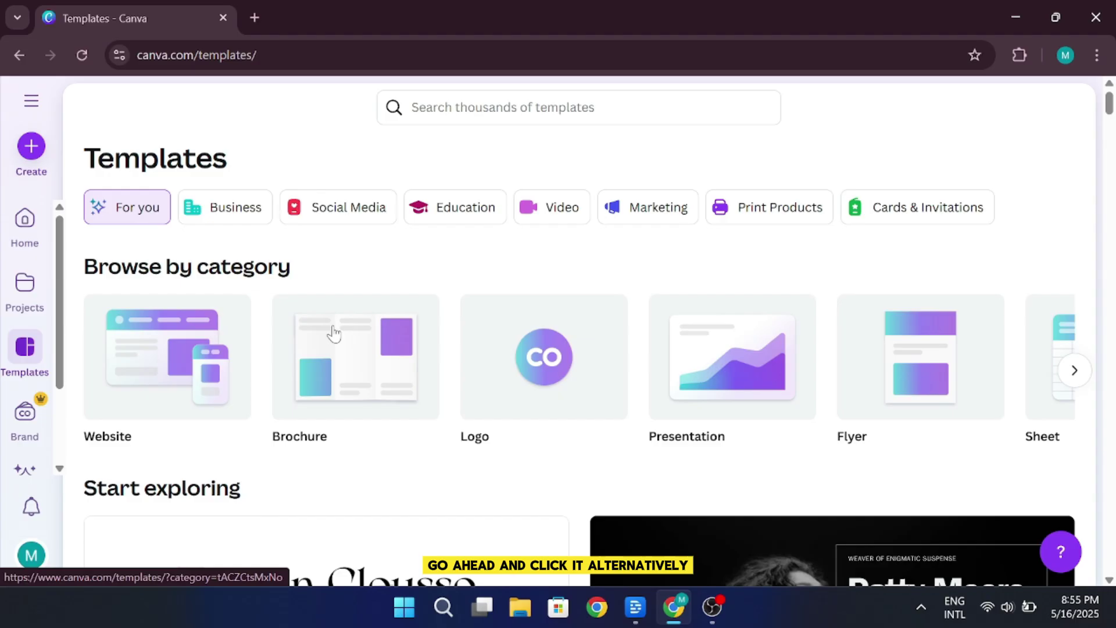
pyautogui.click(333, 333)
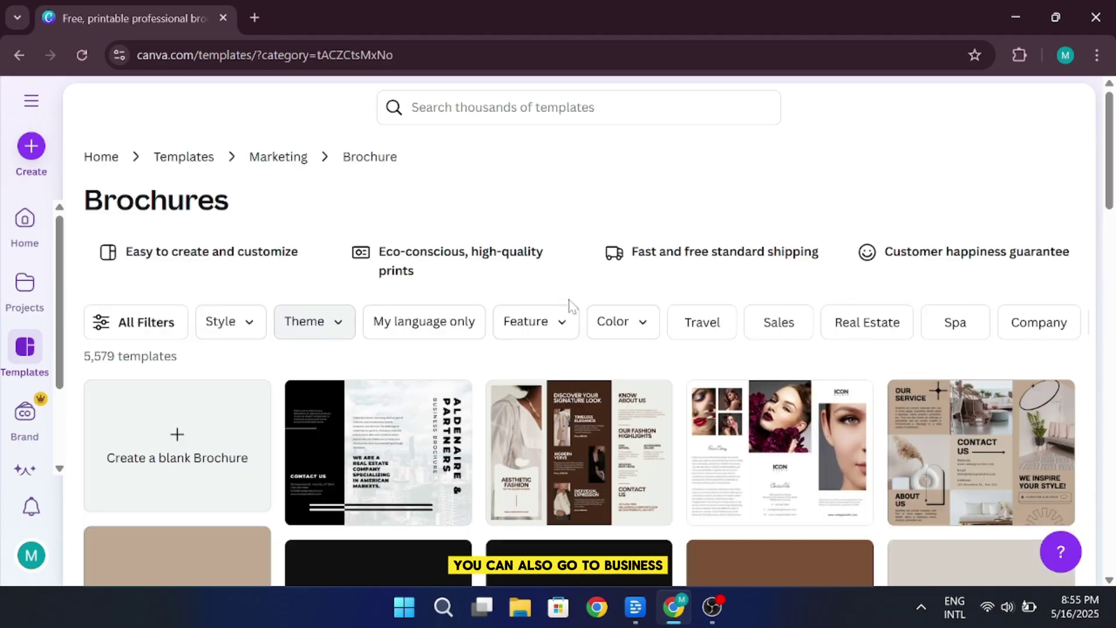
pyautogui.scroll(-3, 569, 305)
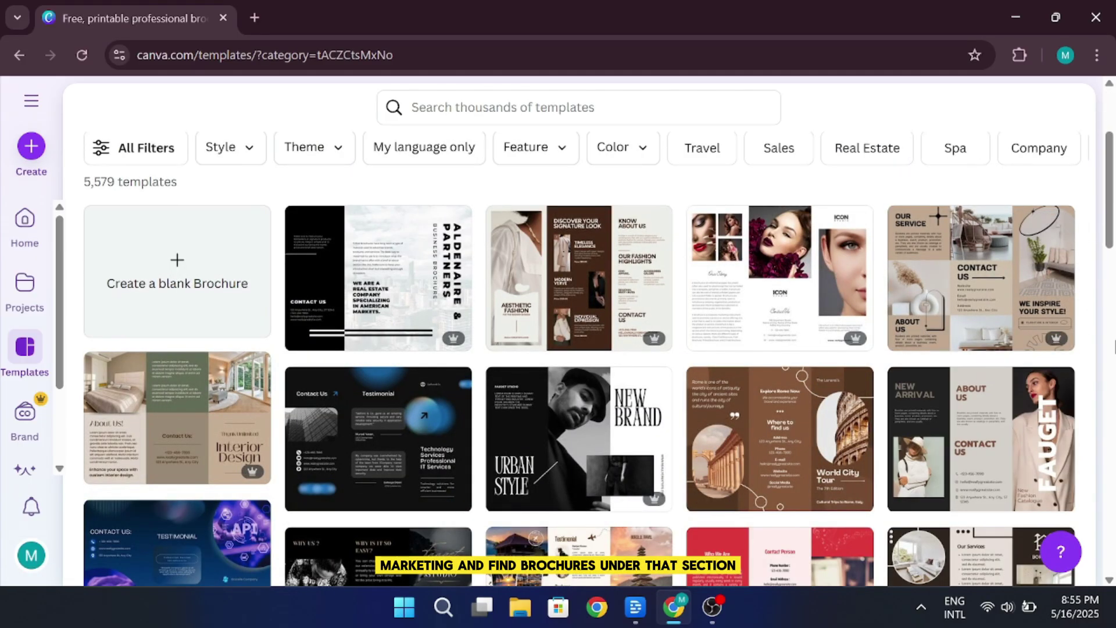
pyautogui.scroll(-3, 1114, 347)
pyautogui.scroll(6, 1114, 348)
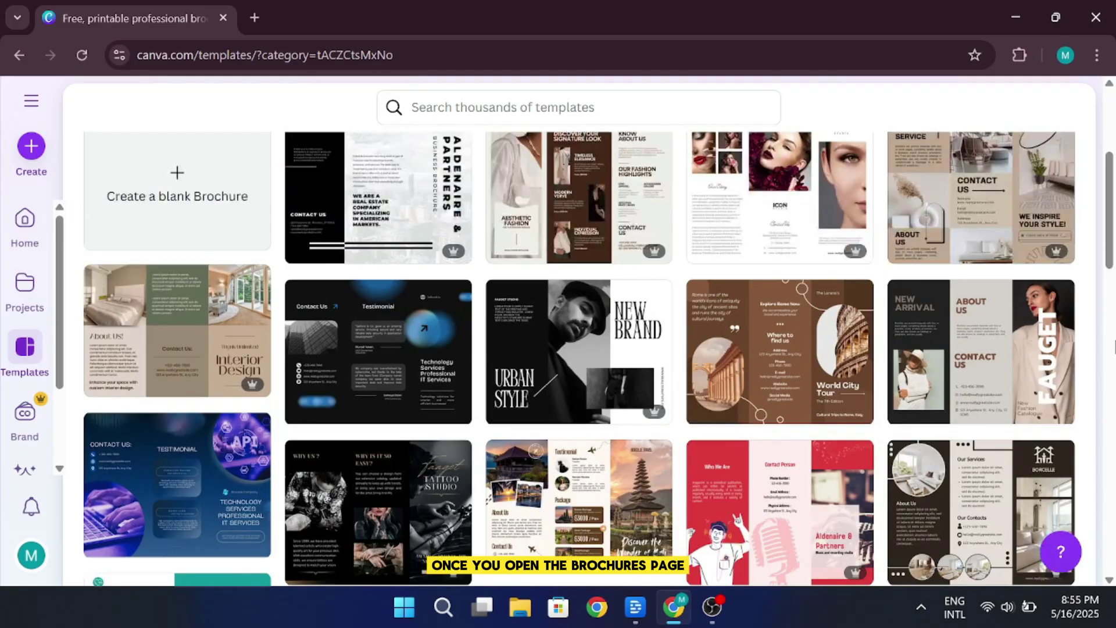
pyautogui.scroll(-12, 1113, 347)
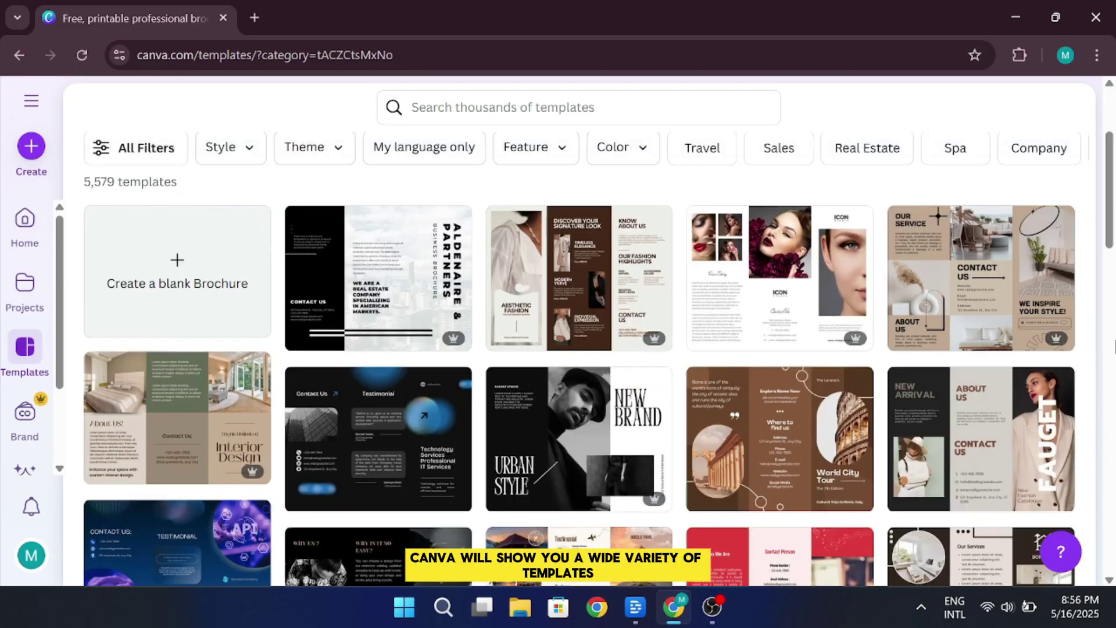
pyautogui.scroll(-1, 1113, 347)
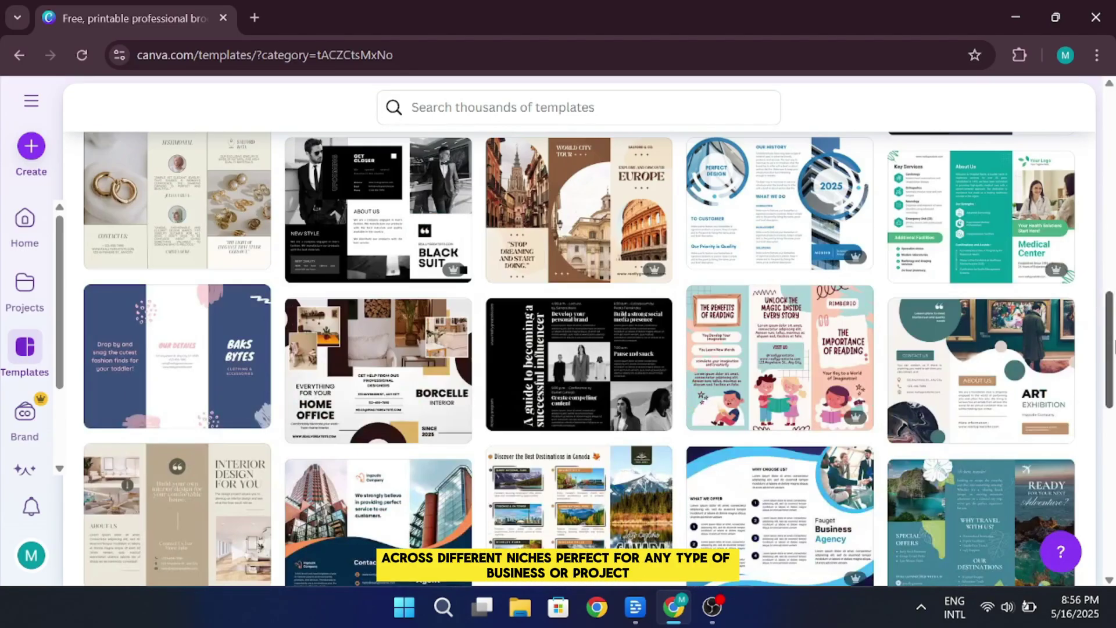
pyautogui.scroll(6, 1113, 348)
pyautogui.scroll(6, 1114, 348)
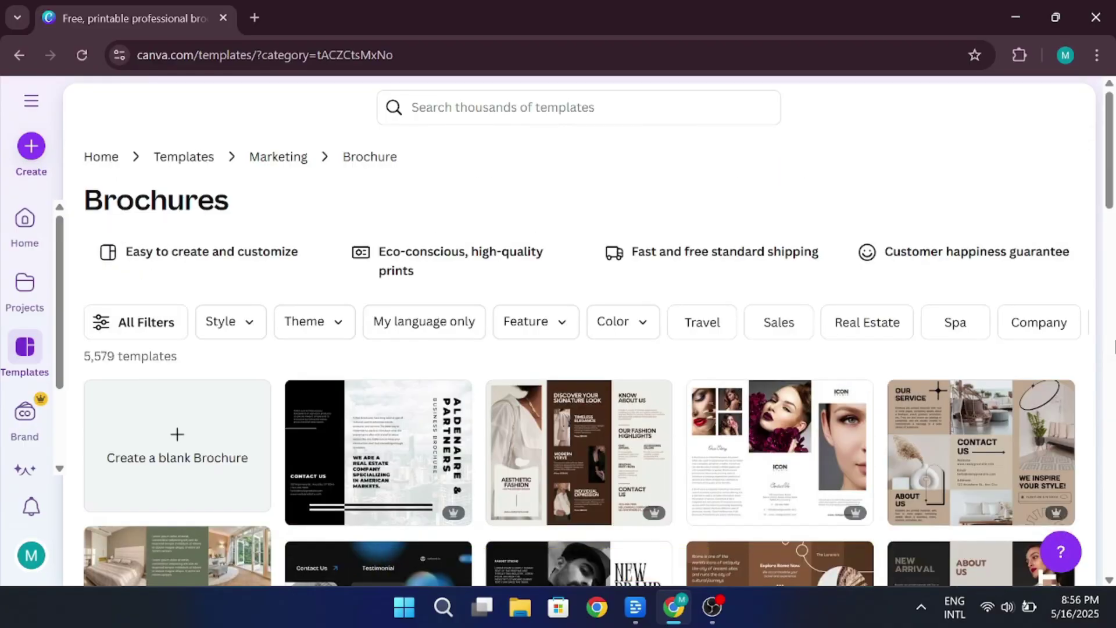
pyautogui.scroll(-1, 1114, 348)
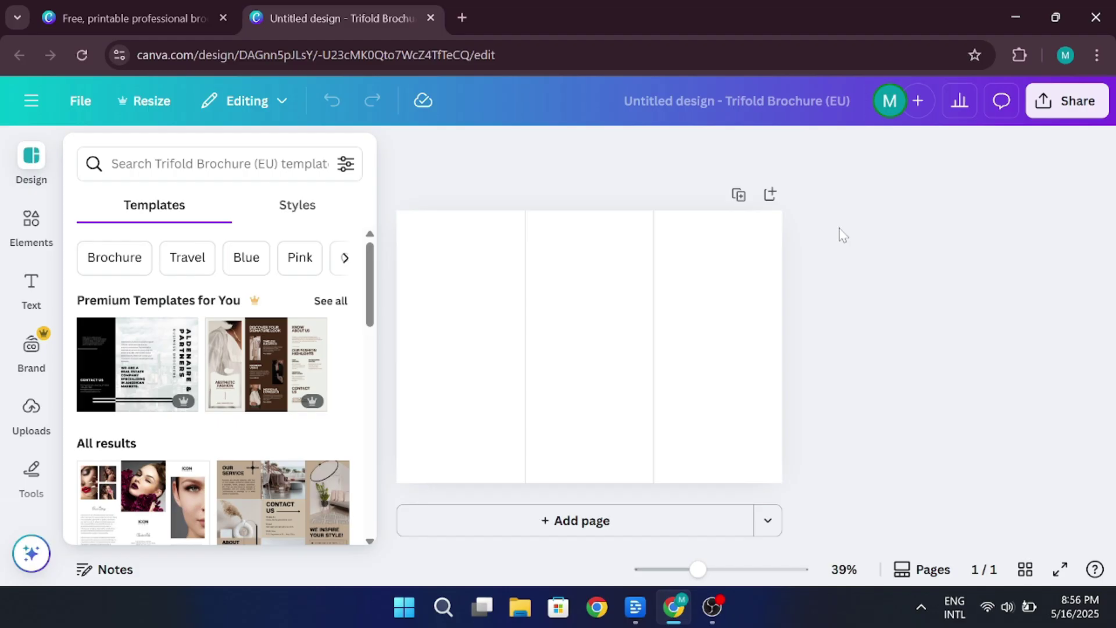
# Browse the Trifold Brochure (EU) templates listed beside the blank three-panel design
pyautogui.scroll(-10, 215, 445)
pyautogui.scroll(8, 294, 411)
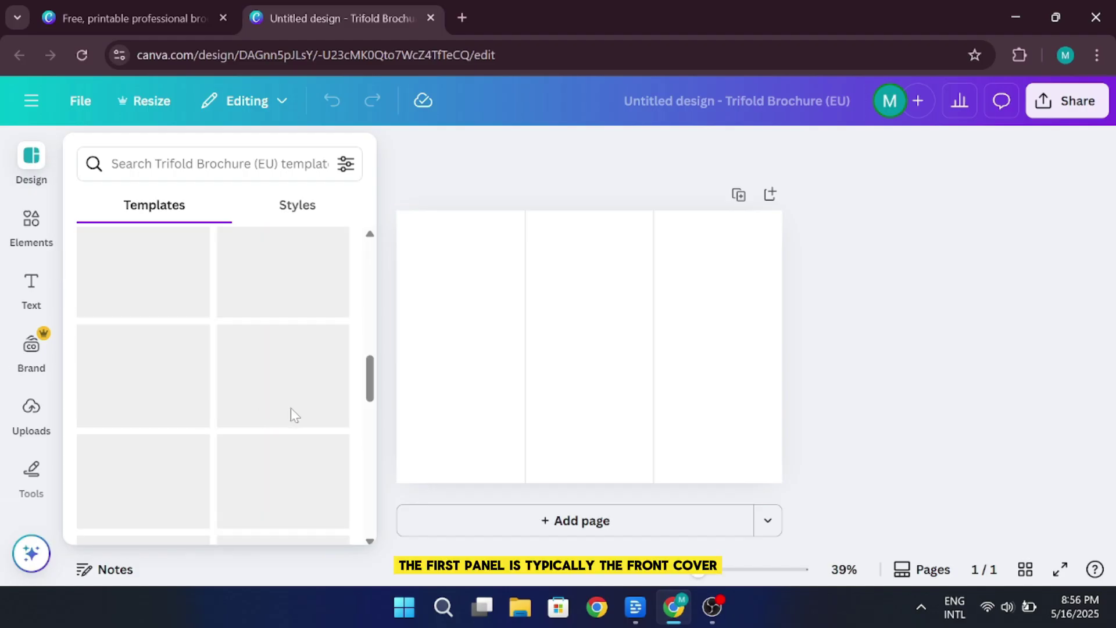
pyautogui.scroll(3, 296, 414)
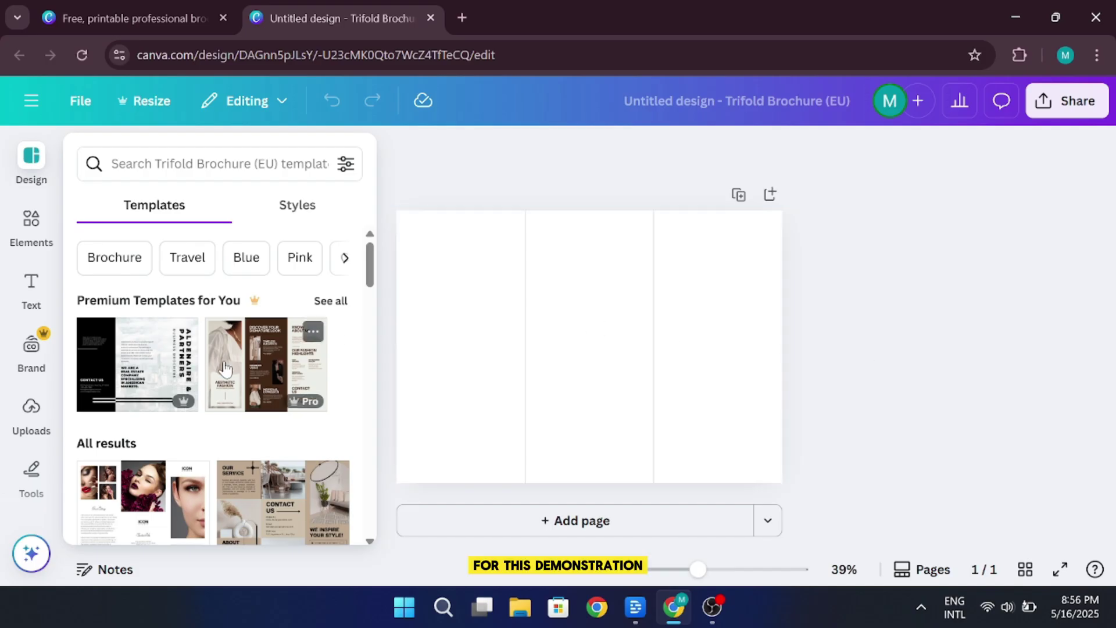
# Apply the Urban Style New Brand template's first page to page 1 and add a blank page 2
pyautogui.scroll(-4, 267, 414)
pyautogui.click(259, 360)
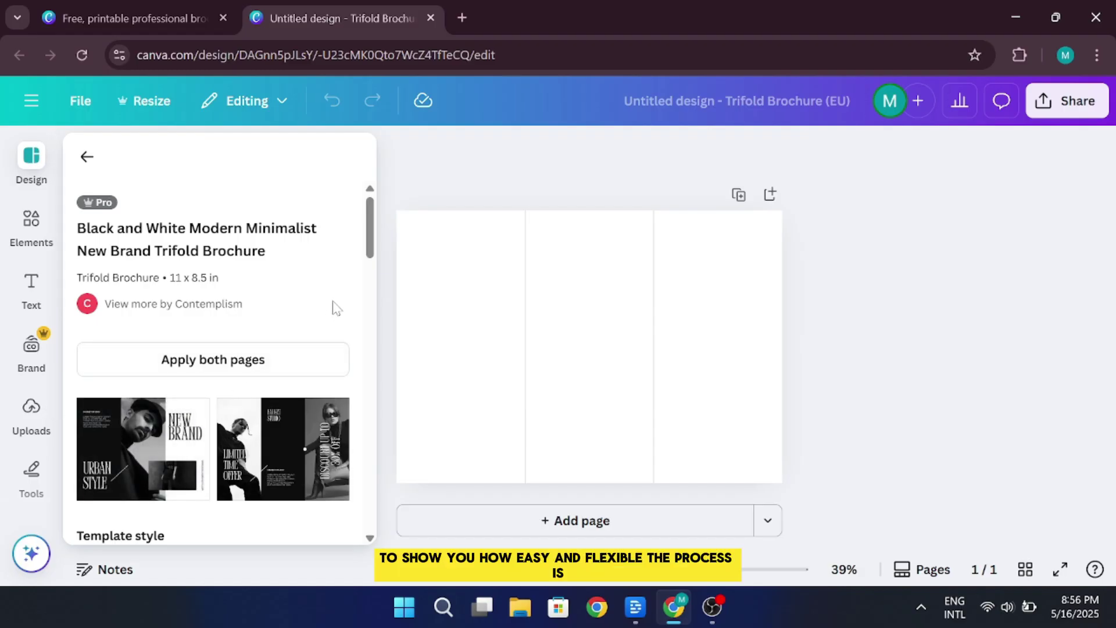
pyautogui.click(141, 454)
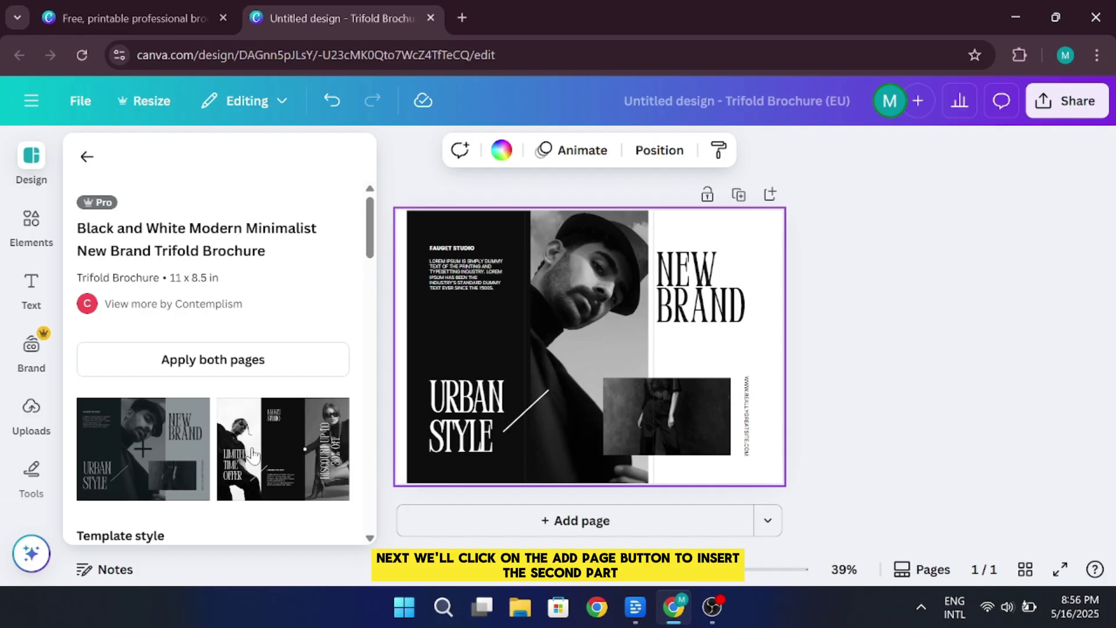
pyautogui.click(635, 533)
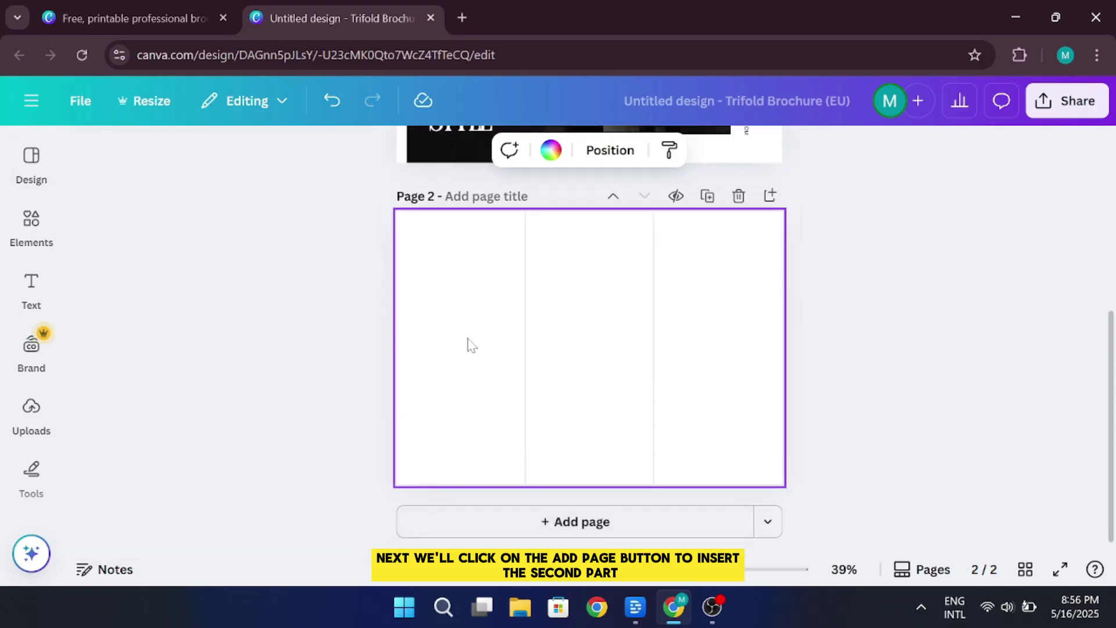
# Apply the template's Limited Time Offer / Discount up to 30% Off layout to page 2
pyautogui.click(255, 442)
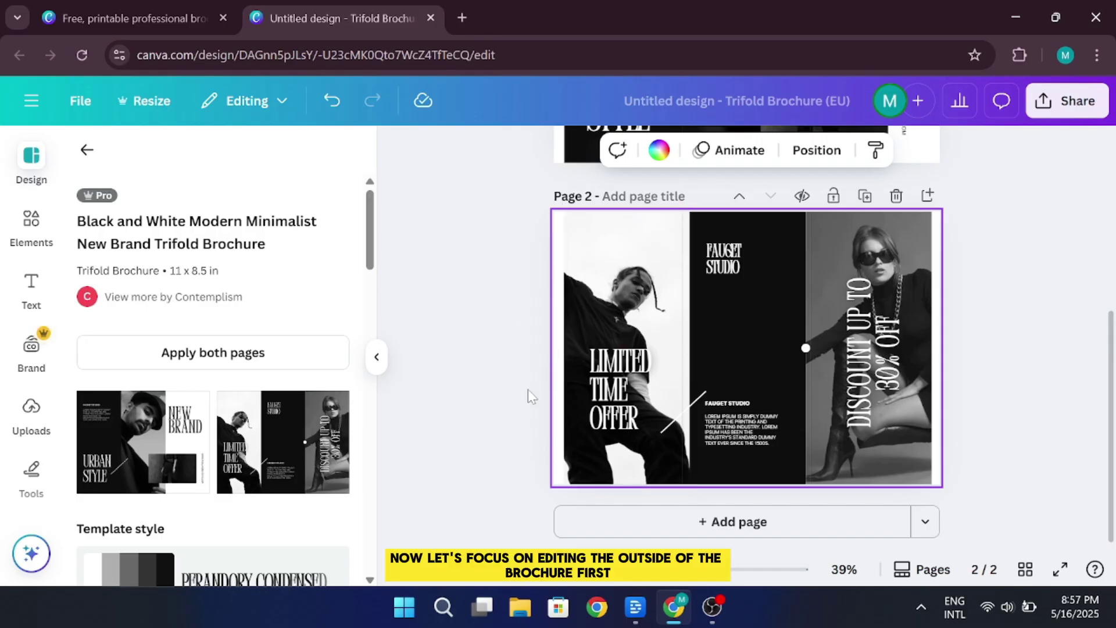
pyautogui.scroll(5, 528, 397)
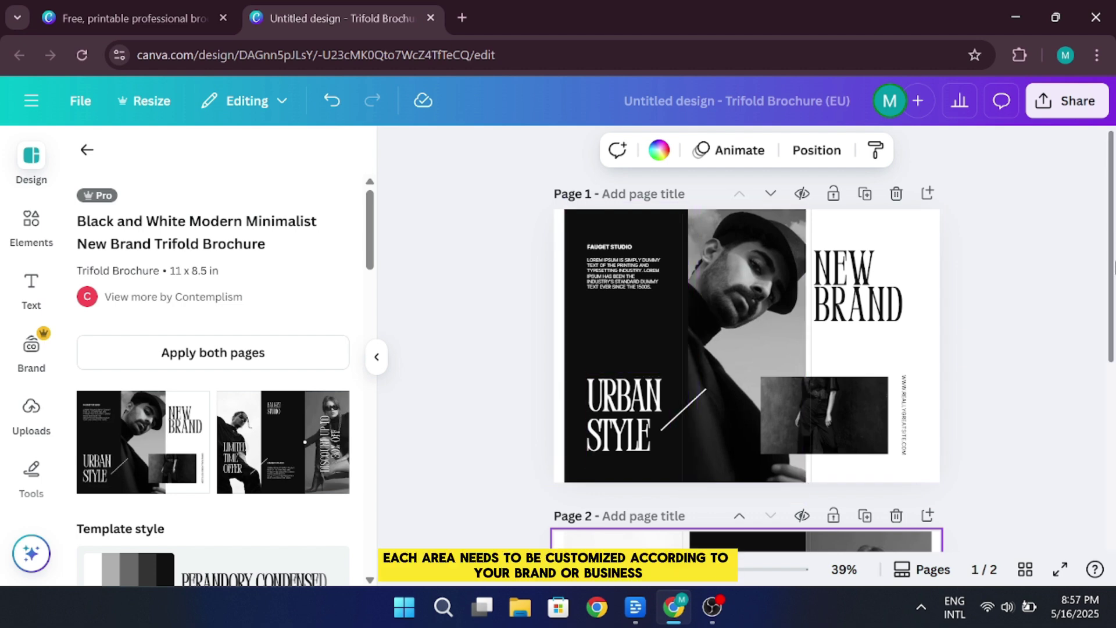
pyautogui.scroll(-5, 1114, 267)
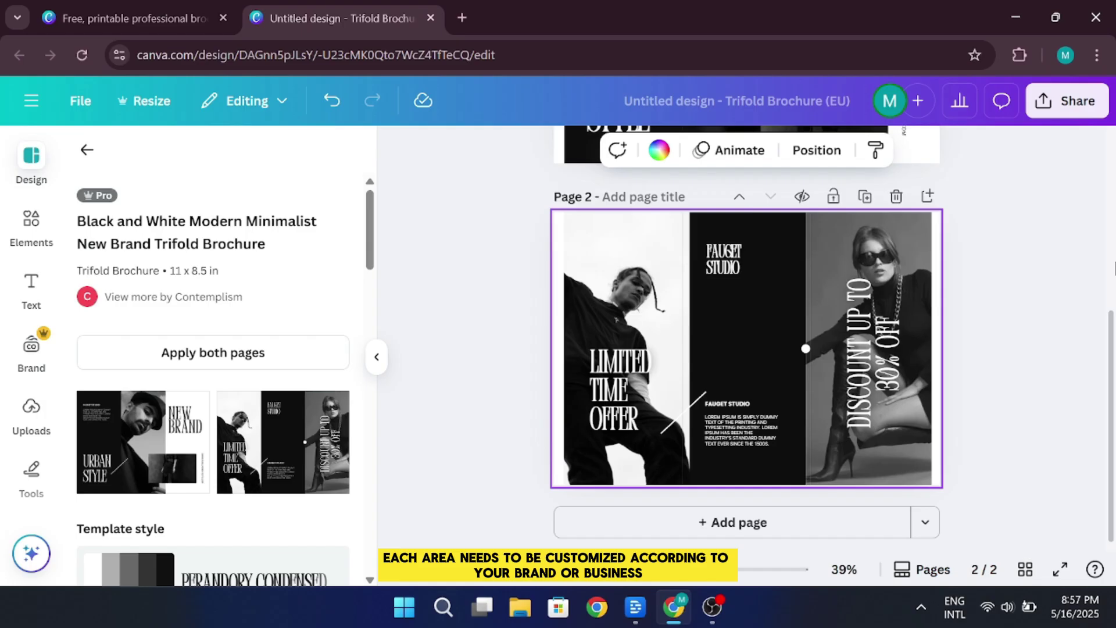
pyautogui.scroll(5, 1114, 267)
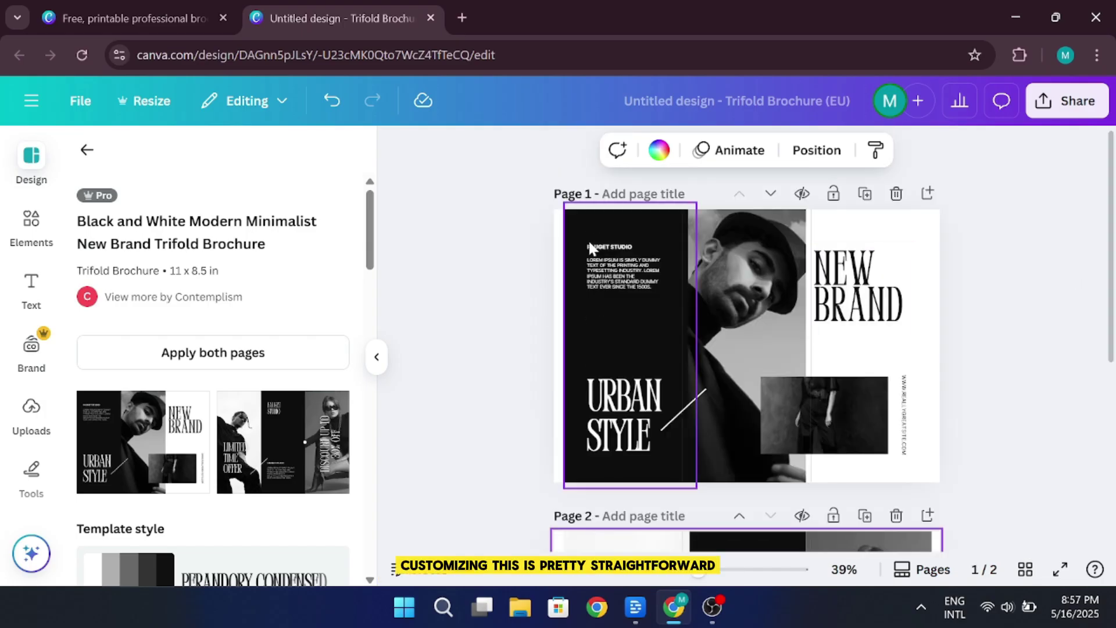
# Recolour page 1's dark left panel with custom colour #A45F5F
pyautogui.click(637, 328)
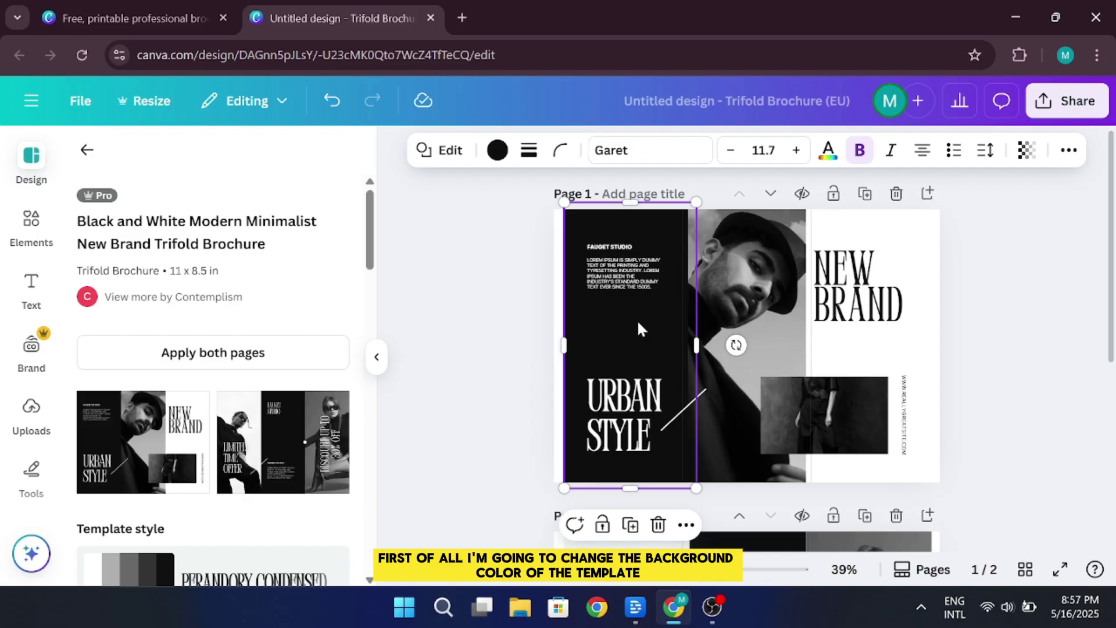
pyautogui.click(33, 221)
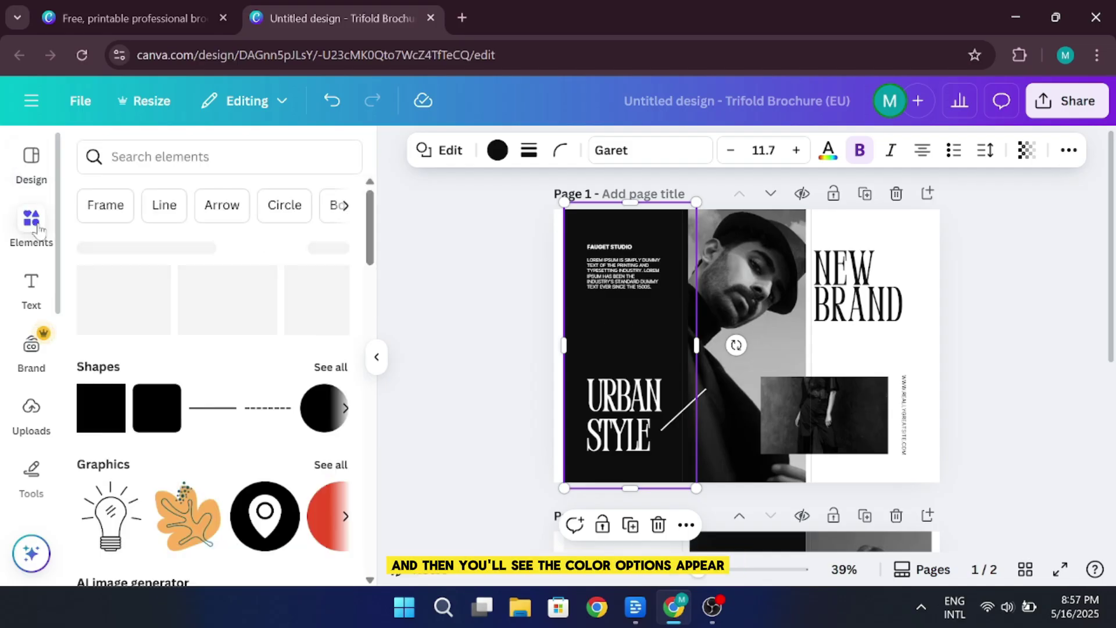
pyautogui.click(498, 152)
pyautogui.scroll(-5, 270, 372)
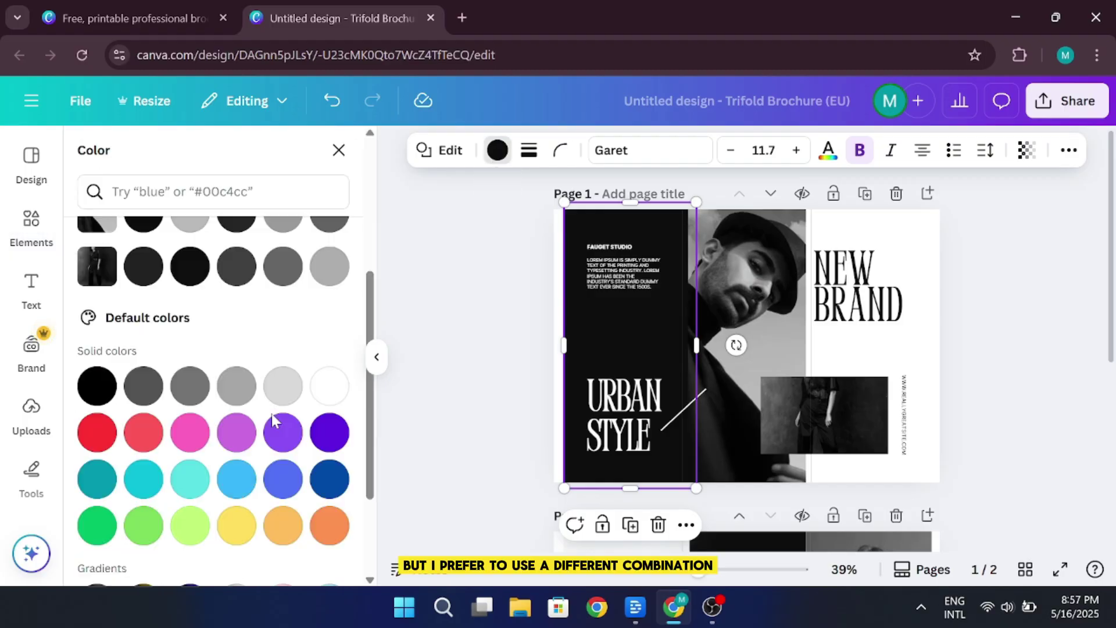
pyautogui.scroll(5, 279, 427)
pyautogui.click(97, 281)
pyautogui.write('#A45F5F')
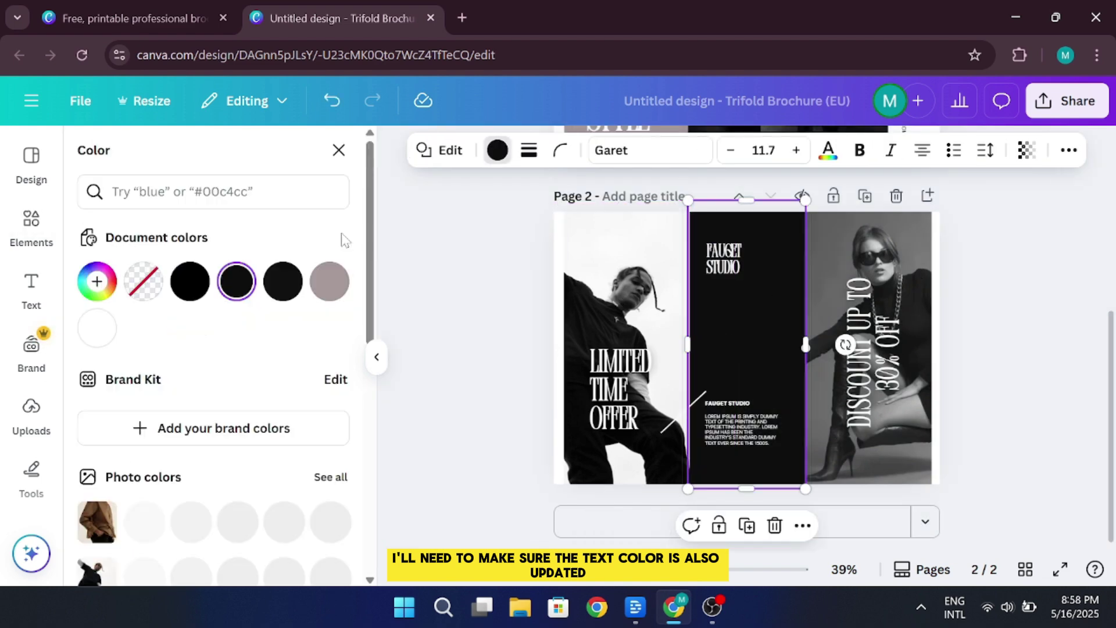
# Make the middle panel on page 2 brown
pyautogui.scroll(-3, 192, 349)
pyautogui.click(190, 341)
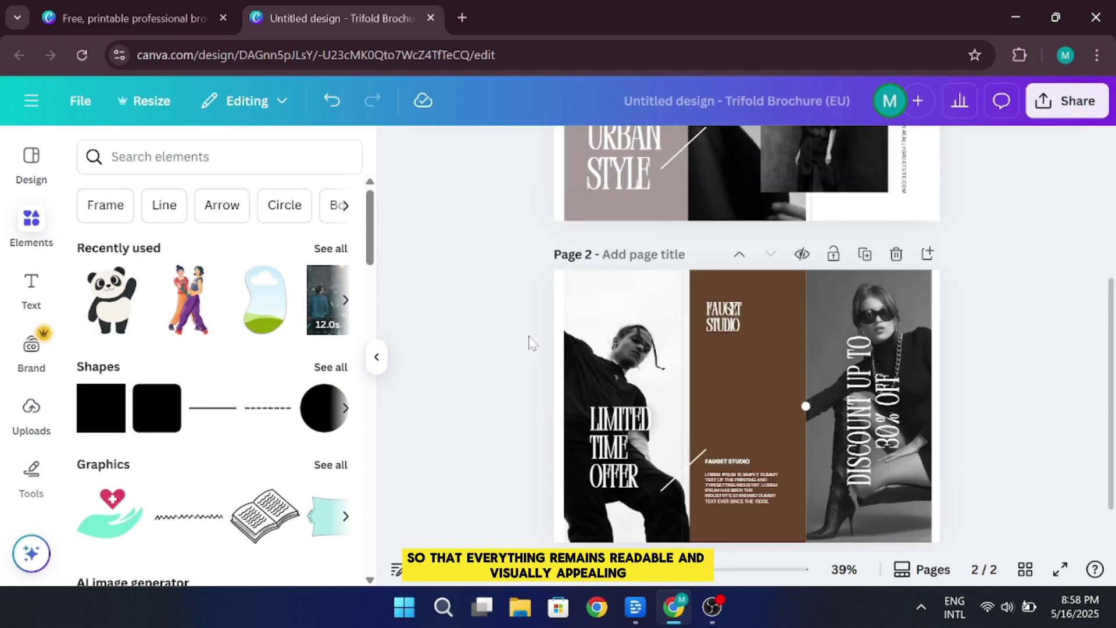
pyautogui.scroll(5, 530, 343)
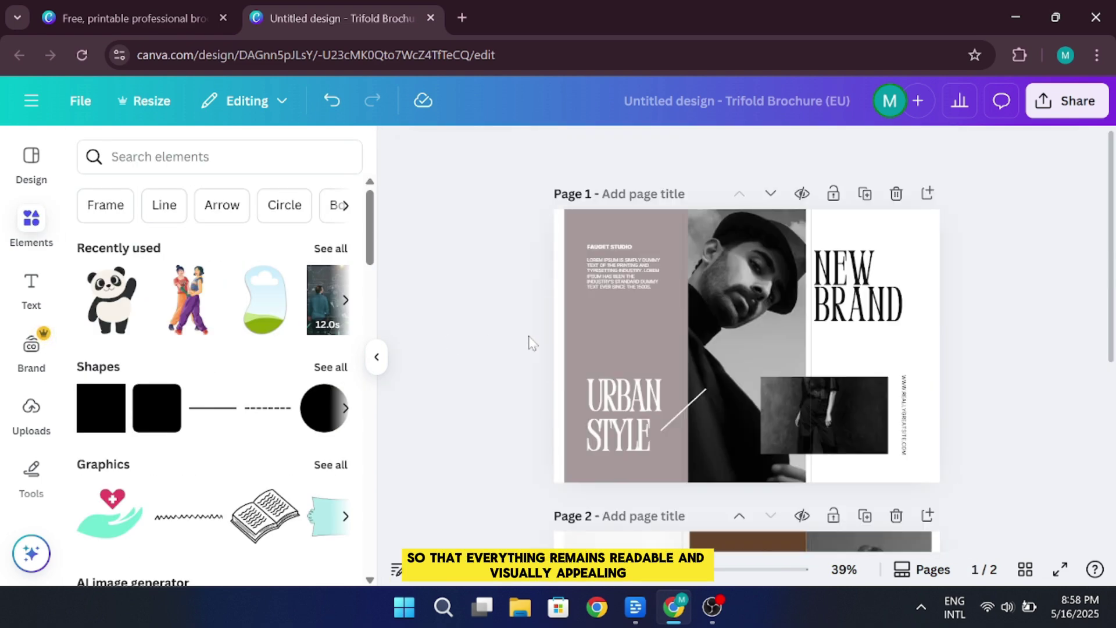
# Replace the NEW BRAND heading with 'APP TUTOR' and enlarge it
pyautogui.click(858, 285)
pyautogui.hotkey('ctrl', 'a')
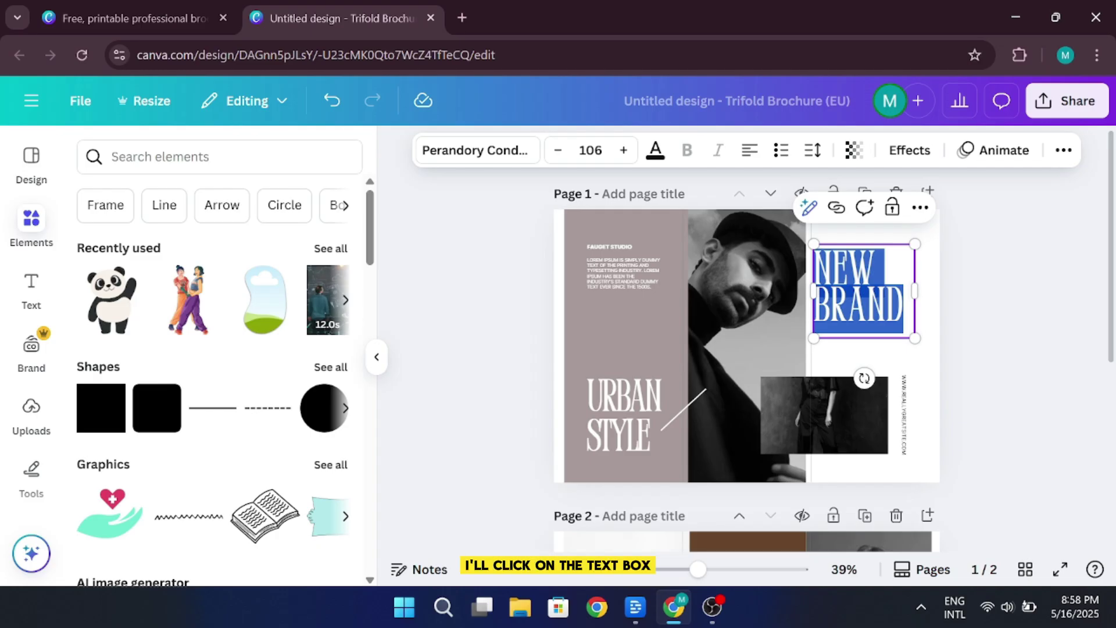
pyautogui.write('AU')
pyautogui.press('BackSpace')
pyautogui.write('PP')
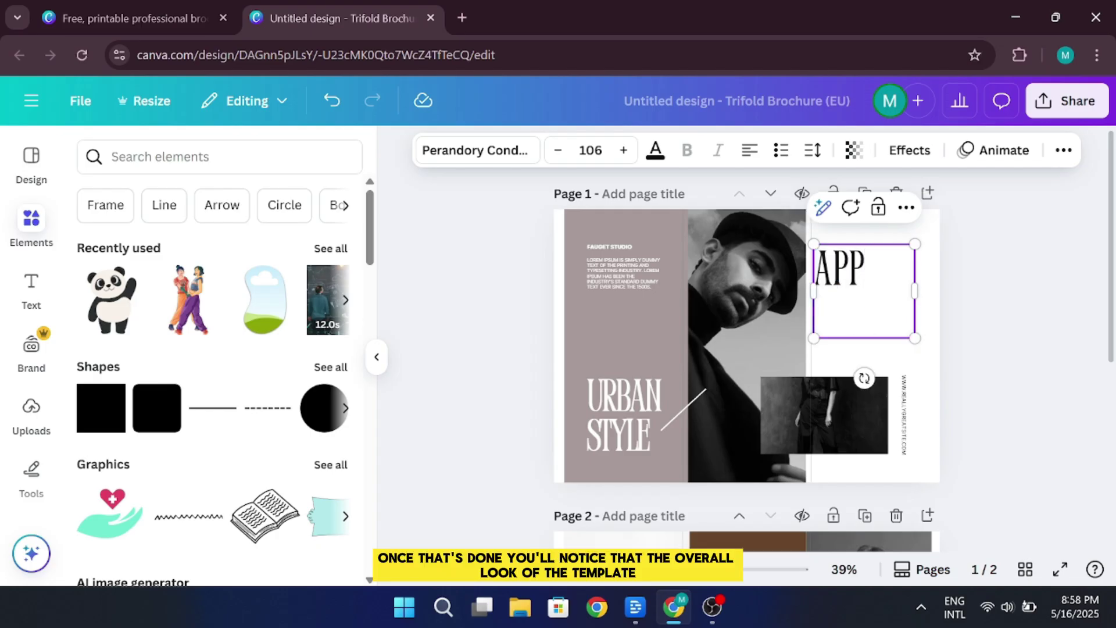
pyautogui.write('TUTOT')
pyautogui.press('BackSpace')
pyautogui.write('R')
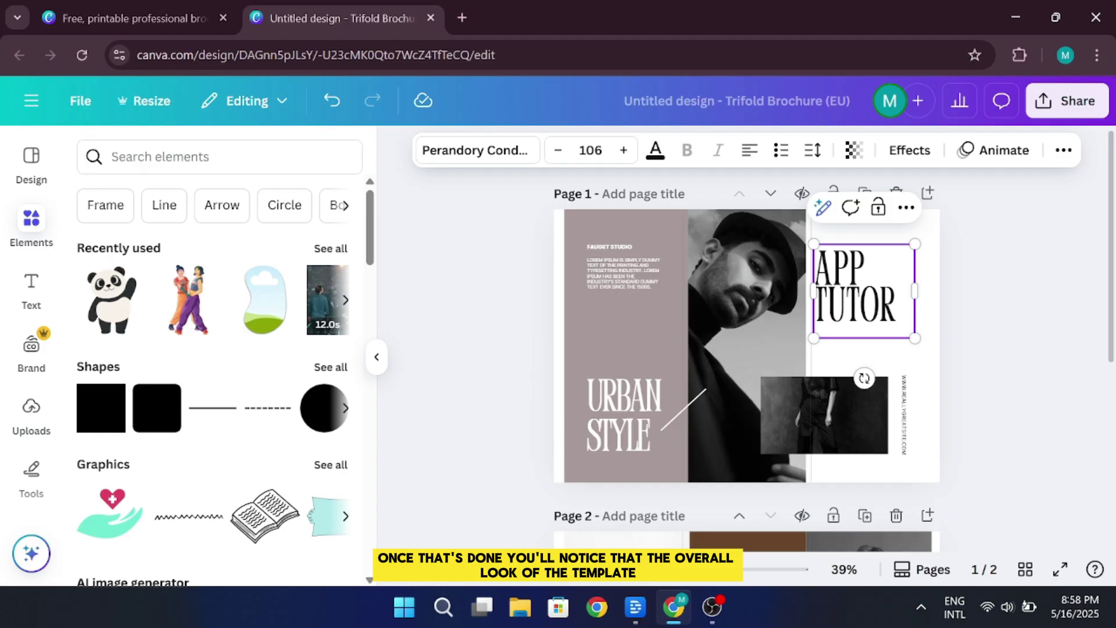
pyautogui.moveTo(914, 338); pyautogui.dragTo(951, 364)
pyautogui.click(1048, 347)
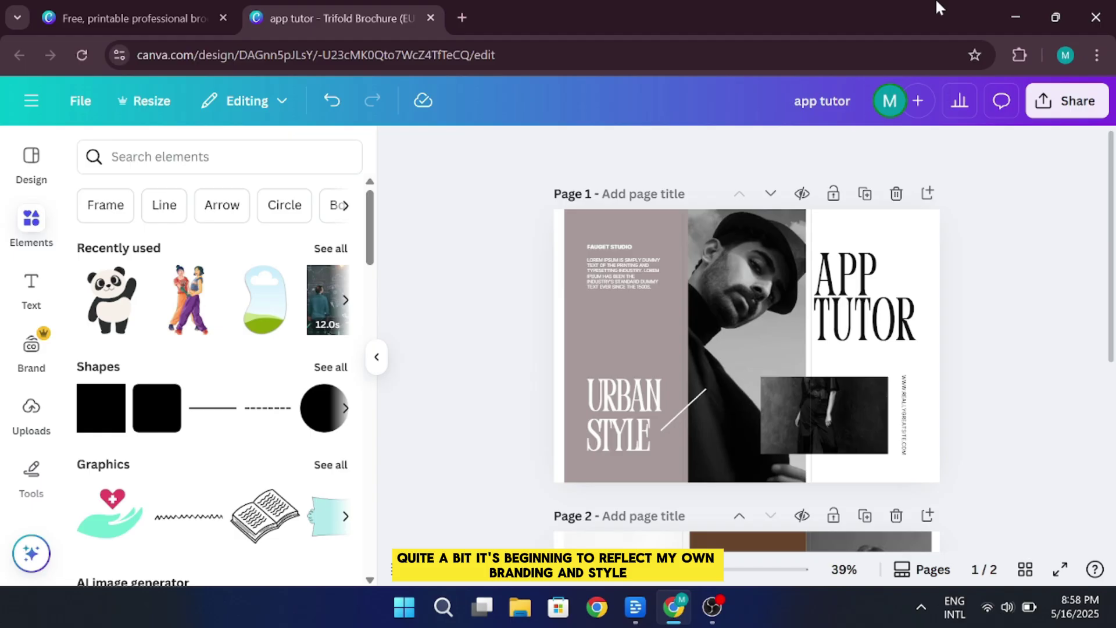
# Replace the placeholder body text under FAUGET STUDIO with 'Visit our YouTube Link: youtube'
pyautogui.scroll(-5, 970, 388)
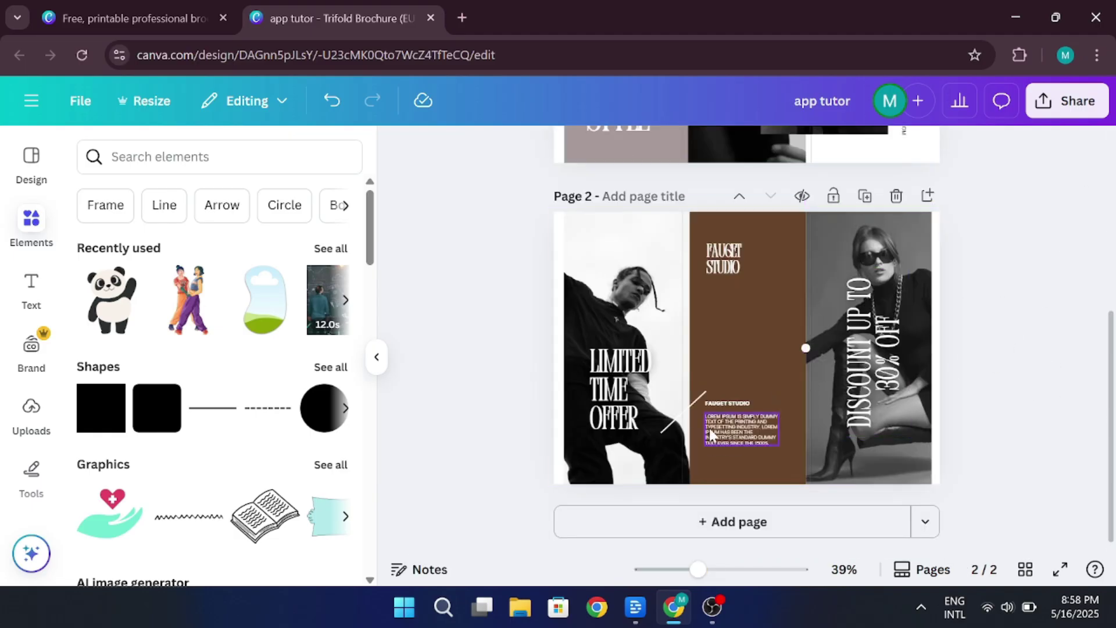
pyautogui.doubleClick(741, 429)
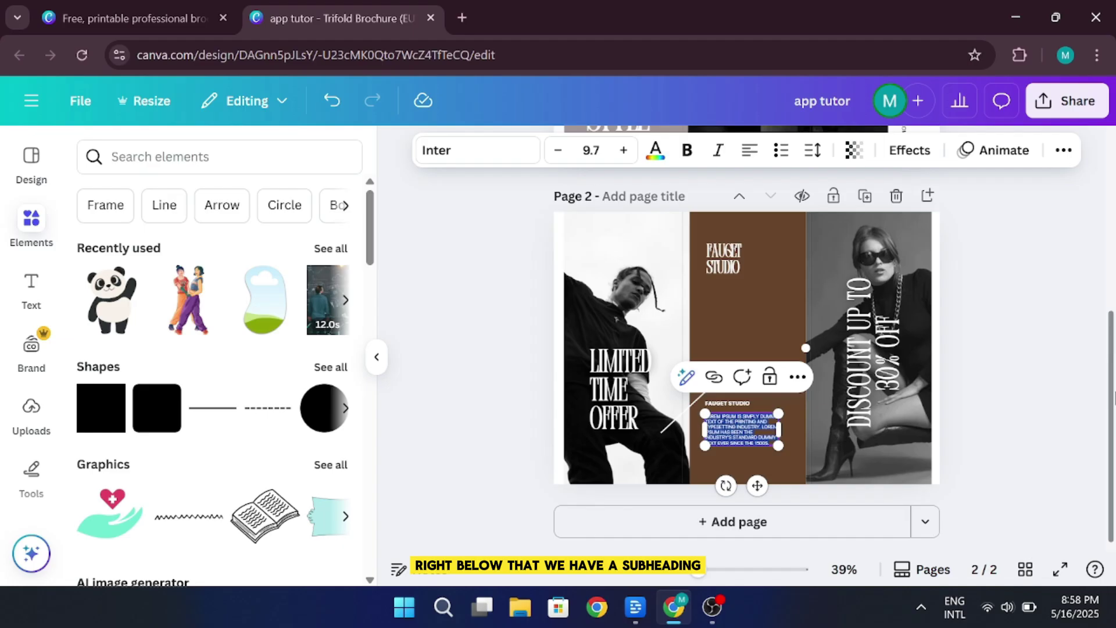
pyautogui.press('BackSpace')
pyautogui.write('Vis')
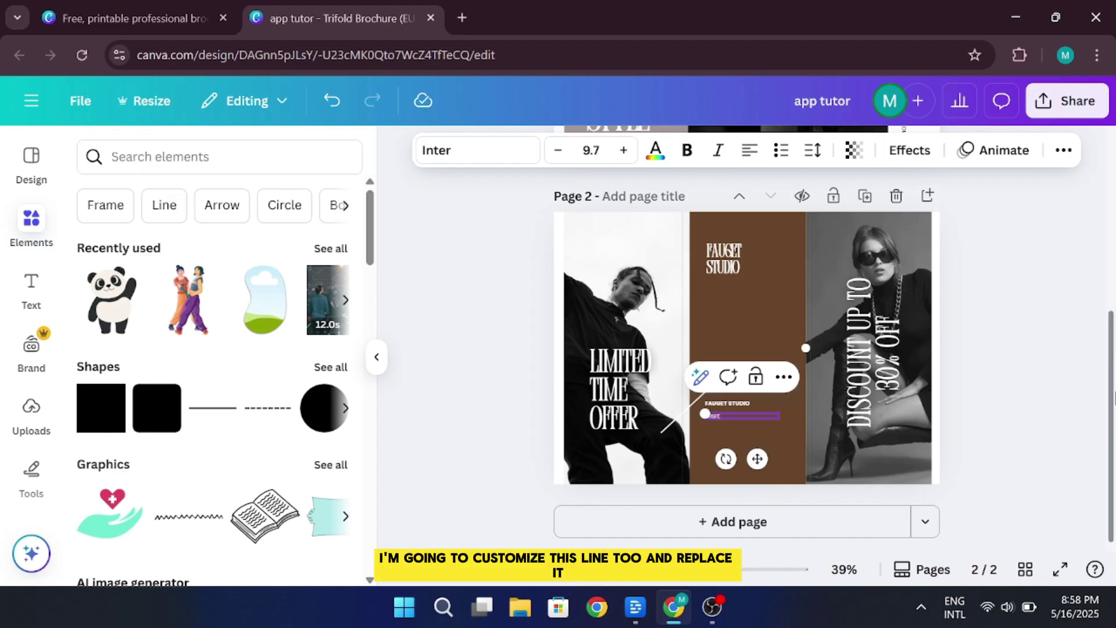
pyautogui.write('it our YouTube')
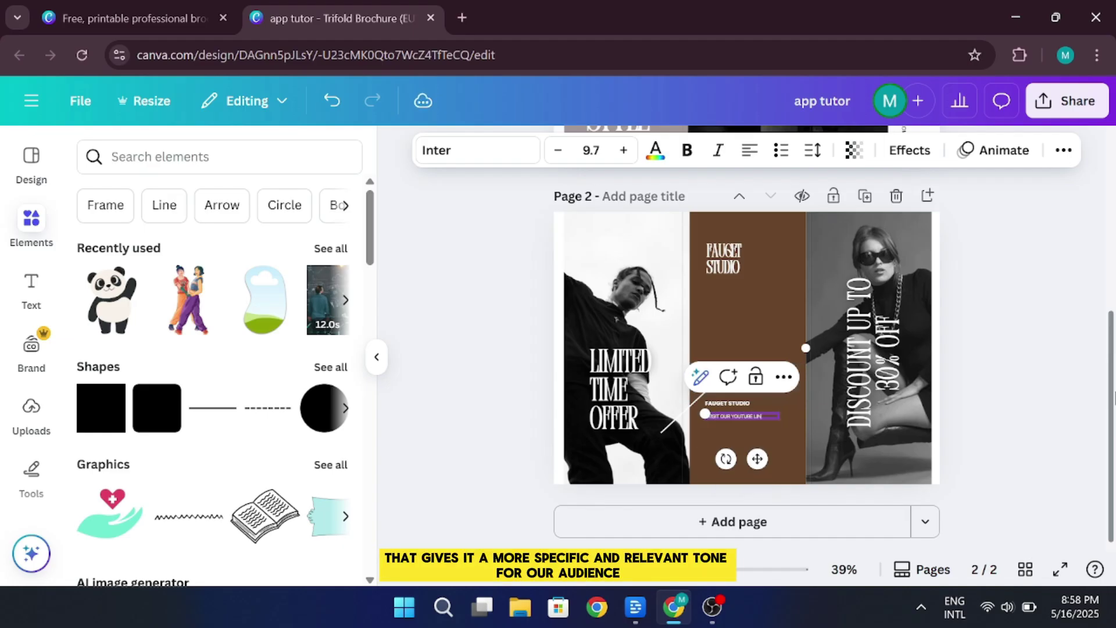
pyautogui.write(' Link: youtube')
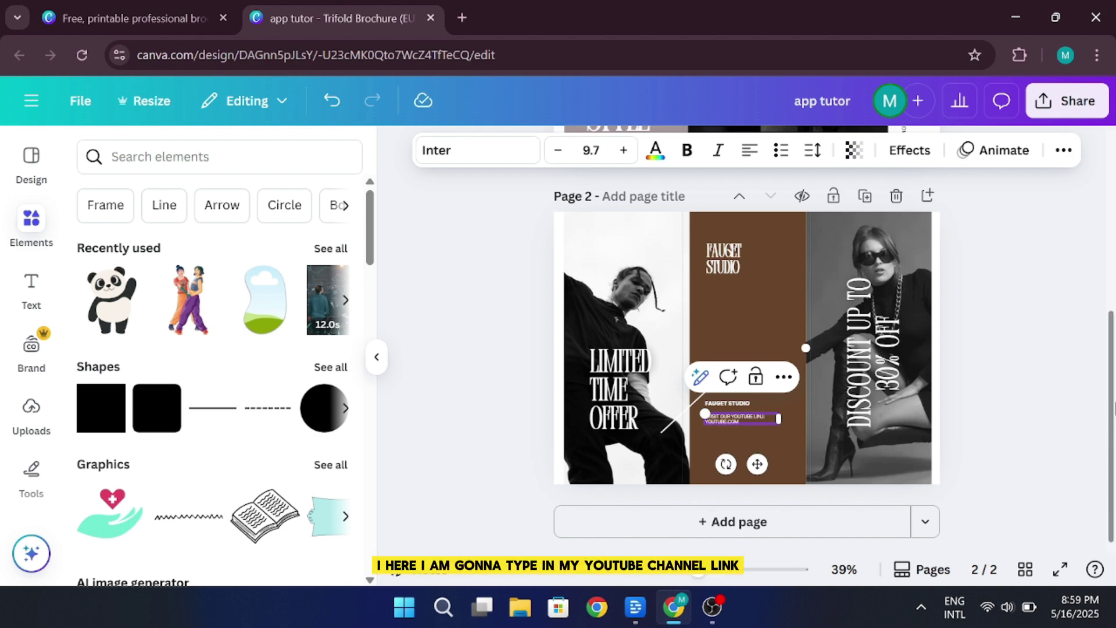
pyautogui.click(490, 322)
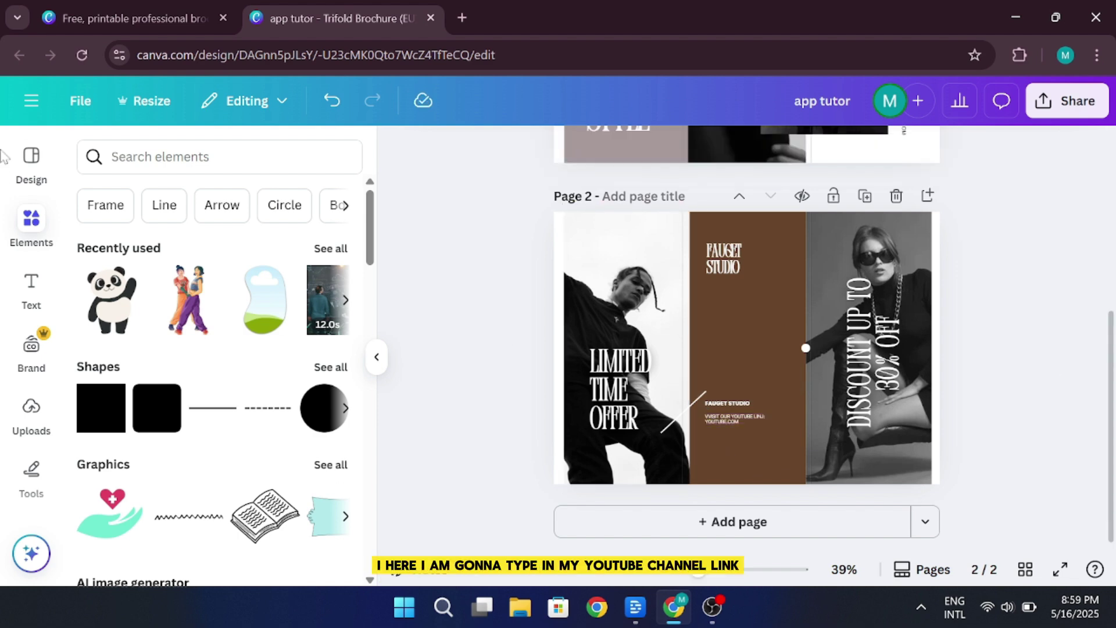
# Search Elements graphics for 'linkedin' and place a small outline LinkedIn icon on page 2
pyautogui.click(30, 233)
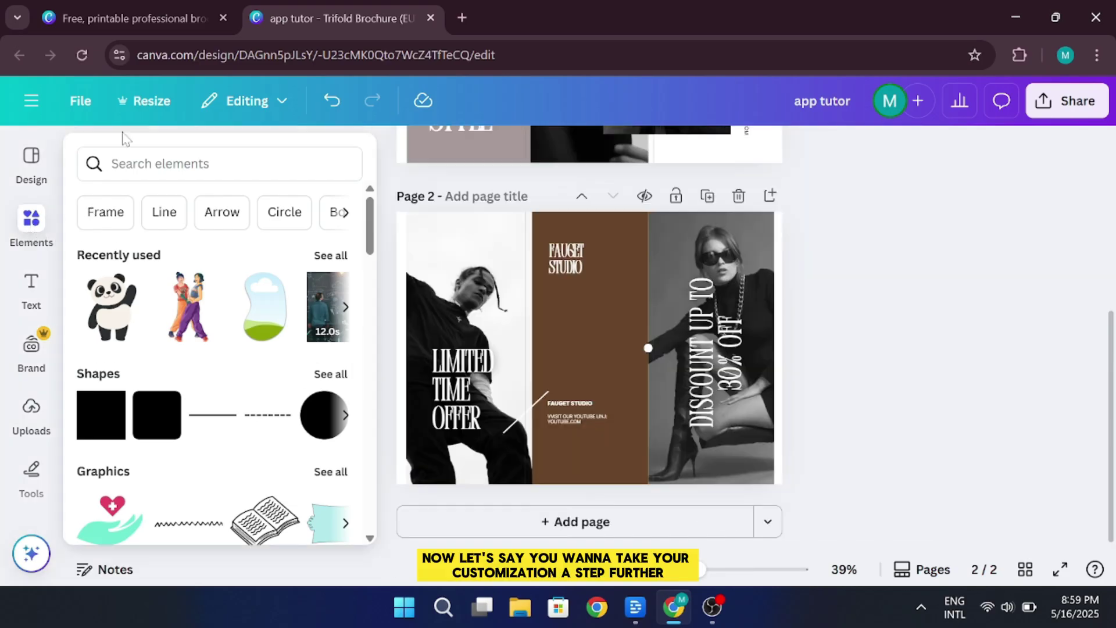
pyautogui.click(26, 249)
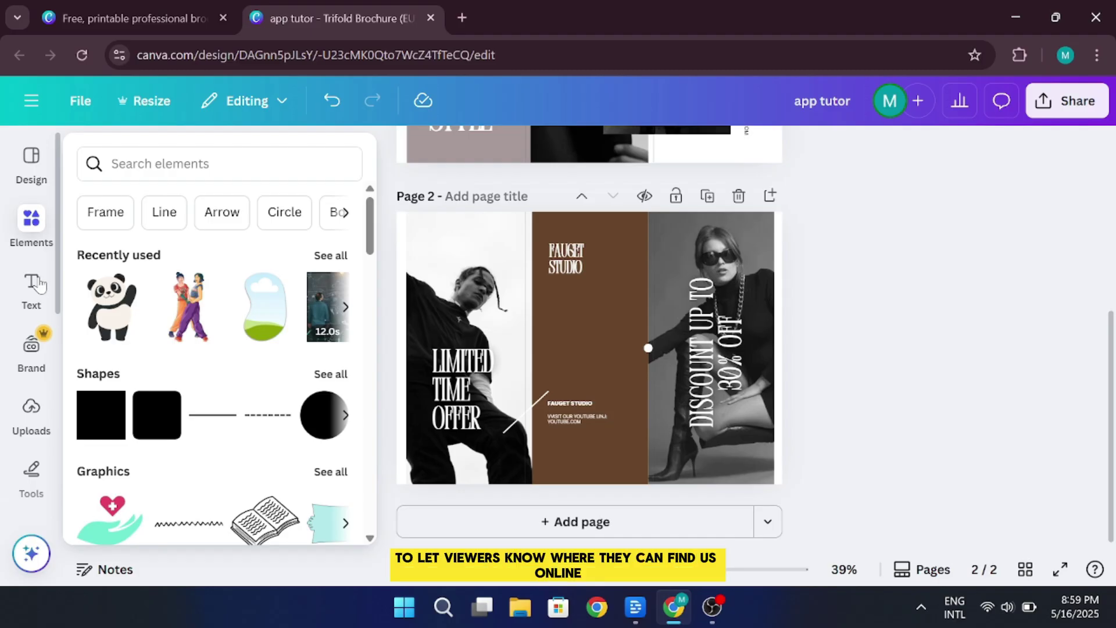
pyautogui.click(36, 285)
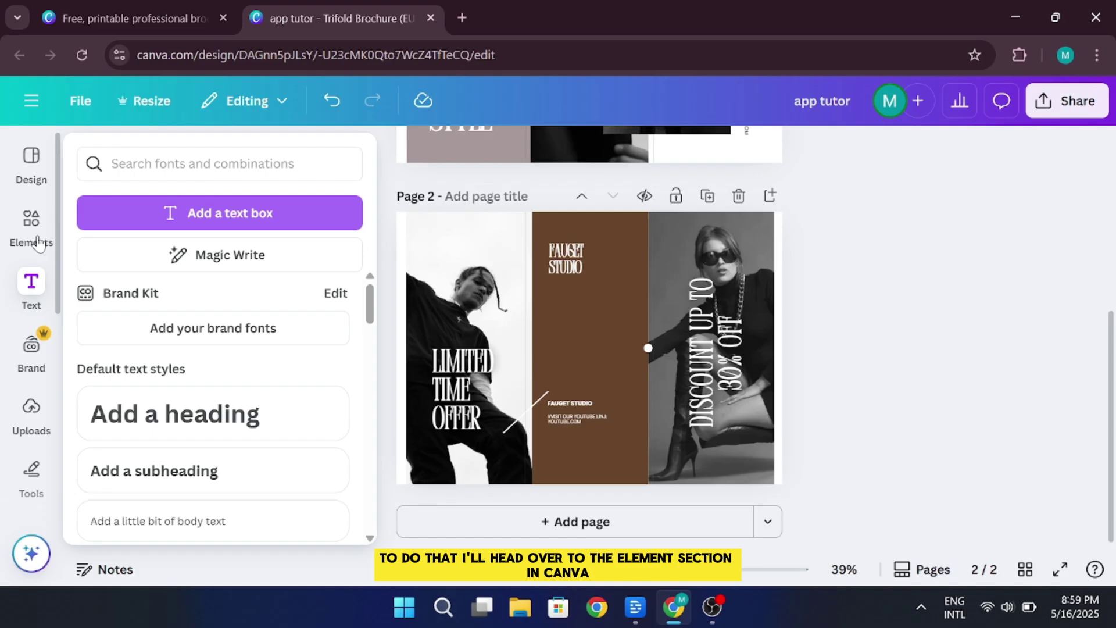
pyautogui.click(31, 224)
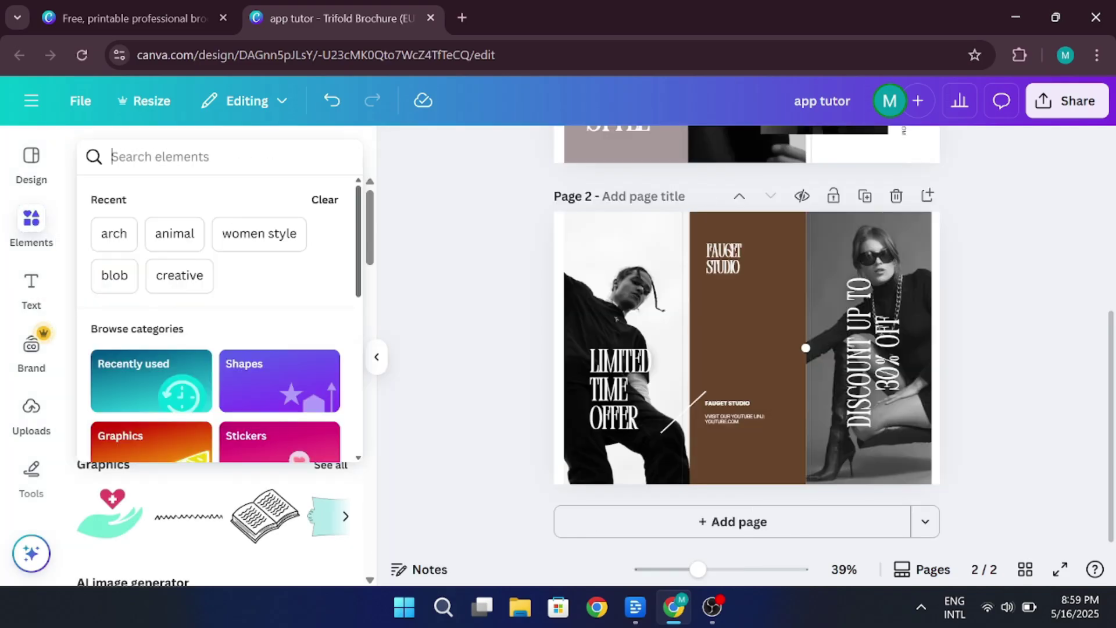
pyautogui.write('linkedin')
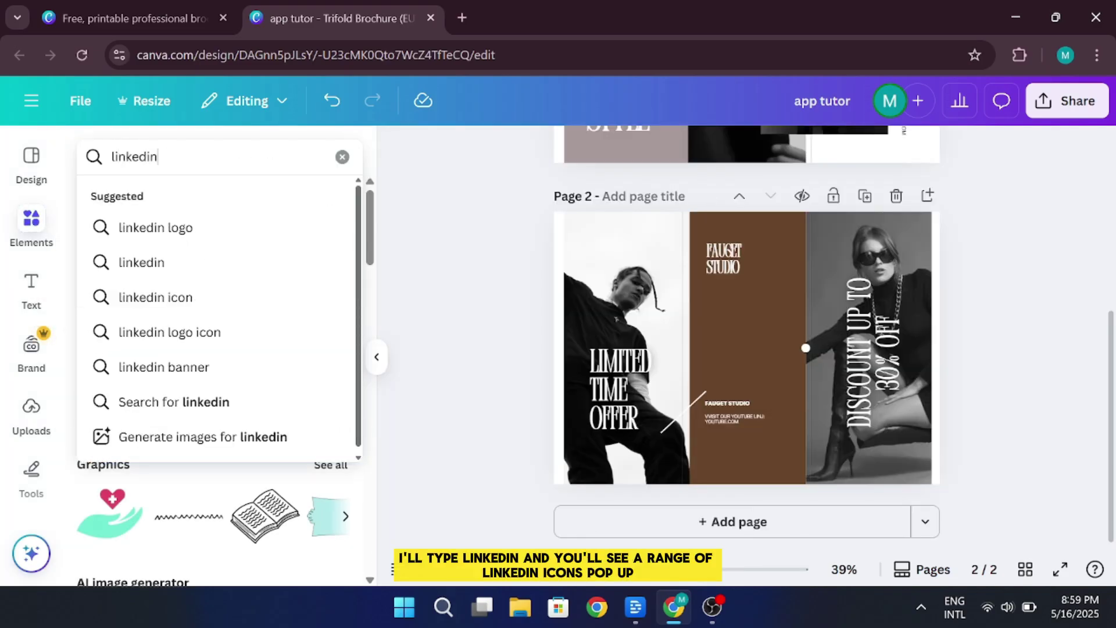
pyautogui.press('Return')
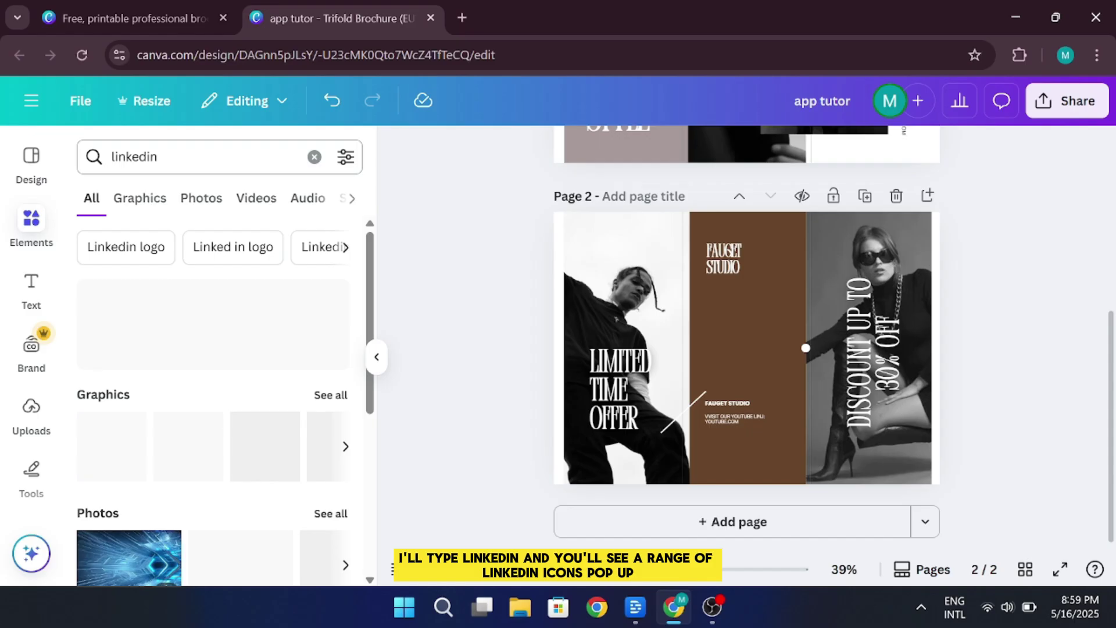
pyautogui.click(156, 201)
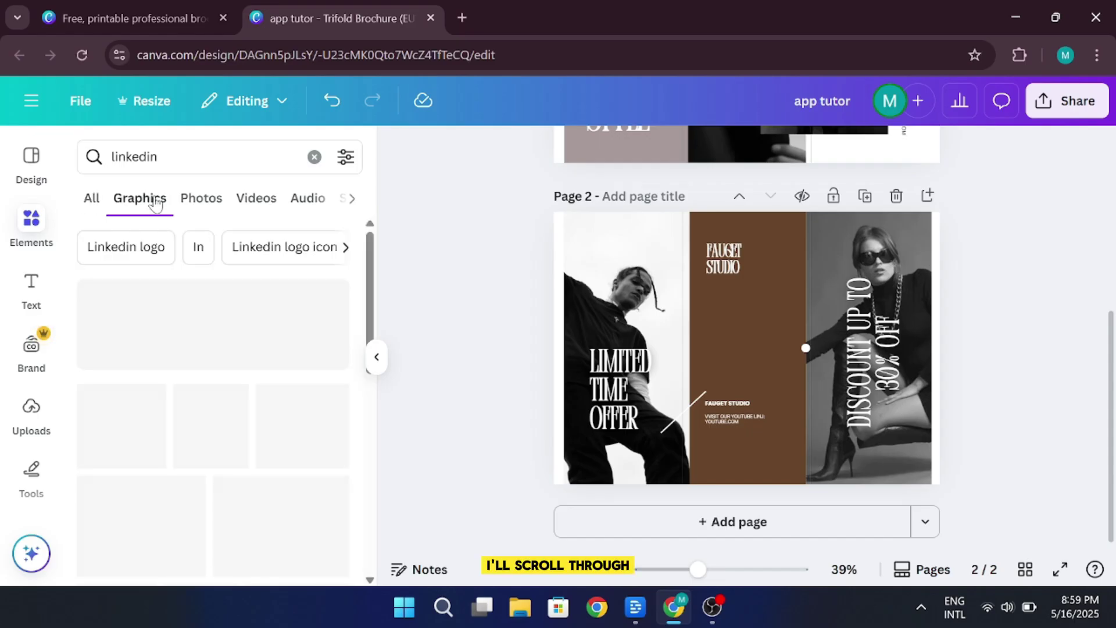
pyautogui.scroll(-2, 206, 351)
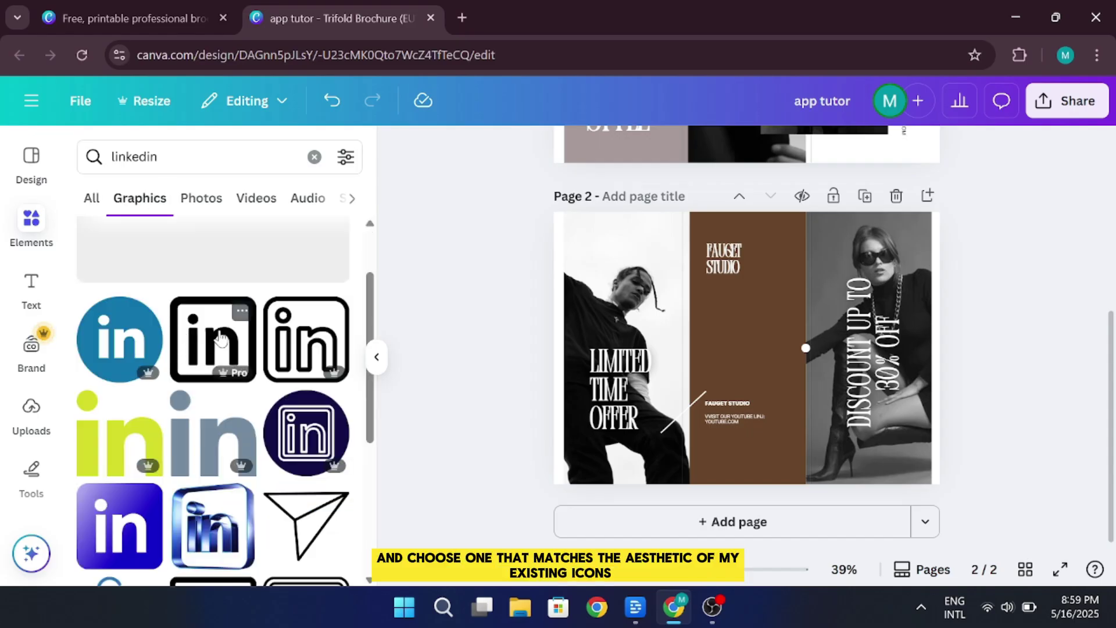
pyautogui.moveTo(296, 343); pyautogui.dragTo(734, 336)
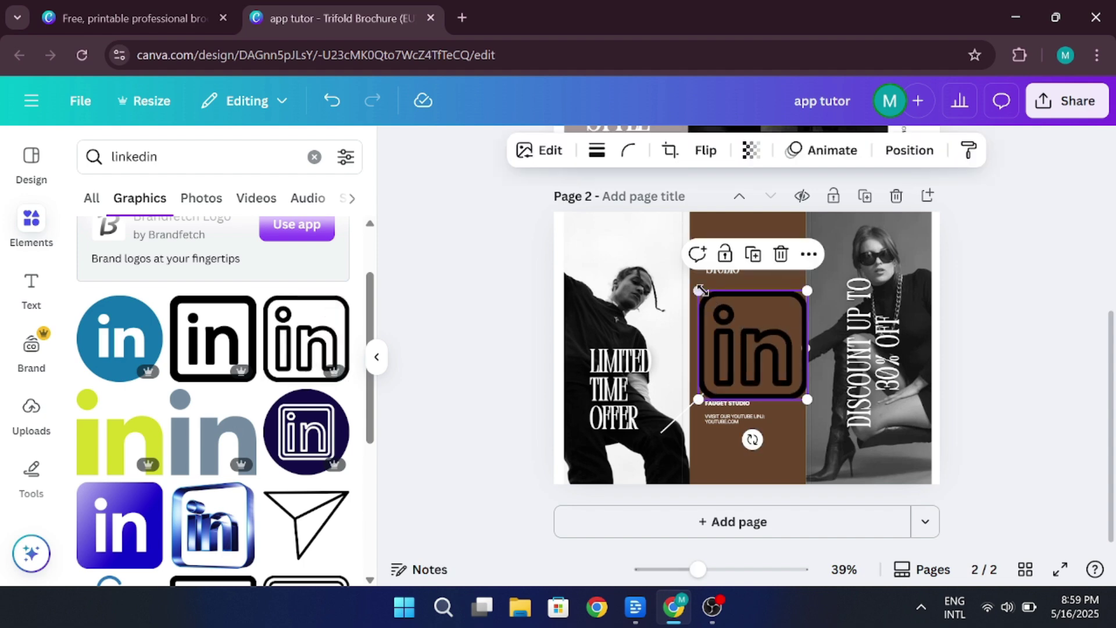
pyautogui.moveTo(699, 291); pyautogui.dragTo(695, 469)
pyautogui.press('Escape')
pyautogui.click(1025, 408)
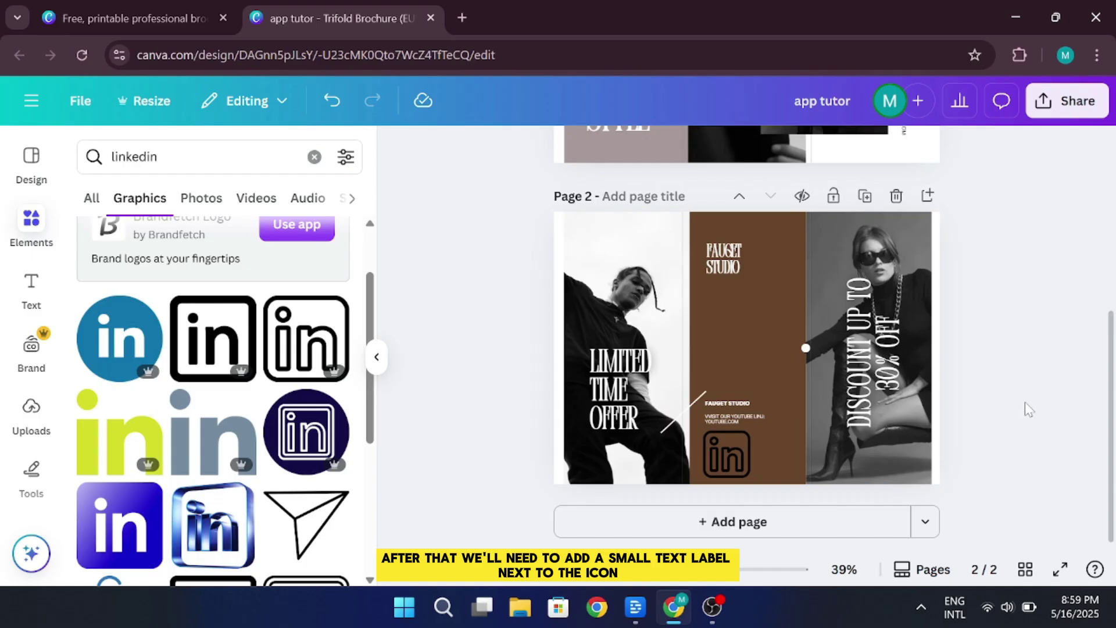
# Retype the small FAUGET STUDIO text as 'linkedin' and position it beside the icon
pyautogui.click(747, 403)
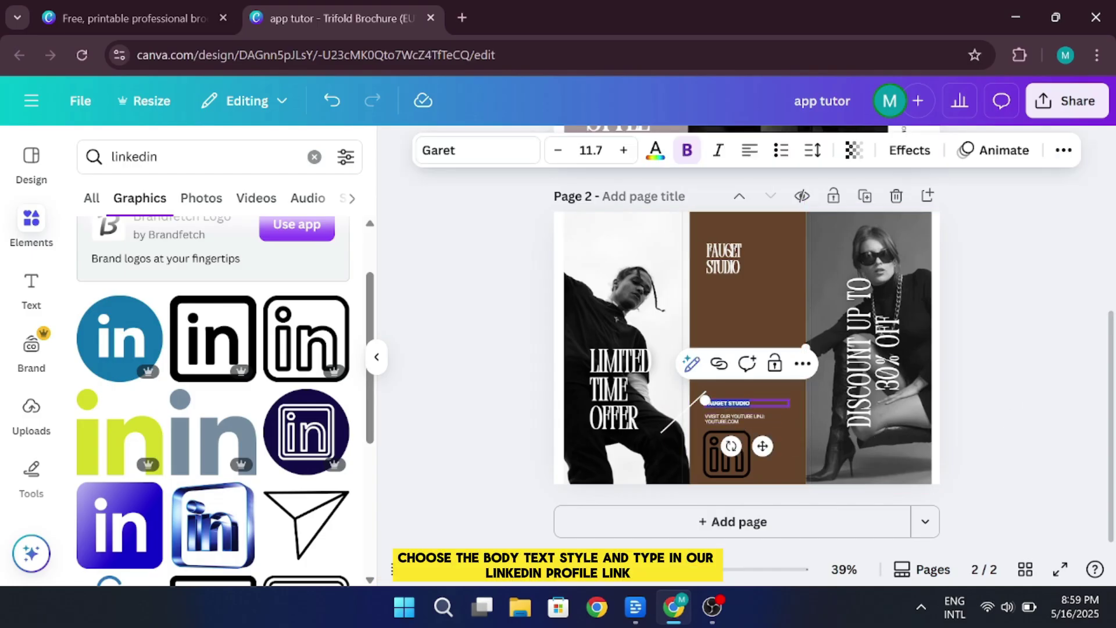
pyautogui.write('lin')
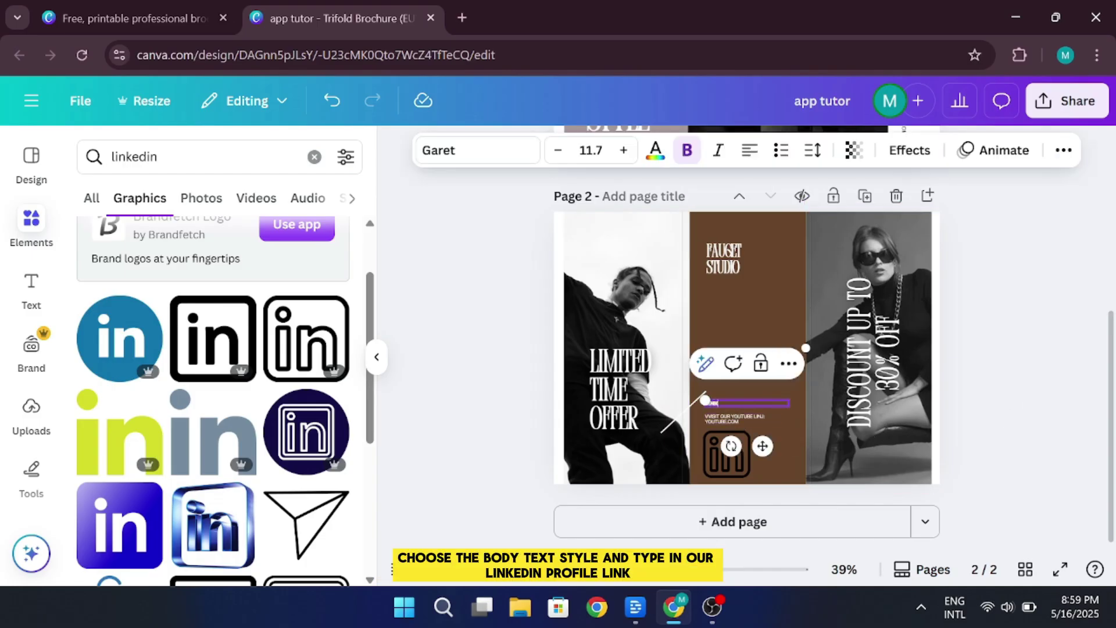
pyautogui.write('kedin')
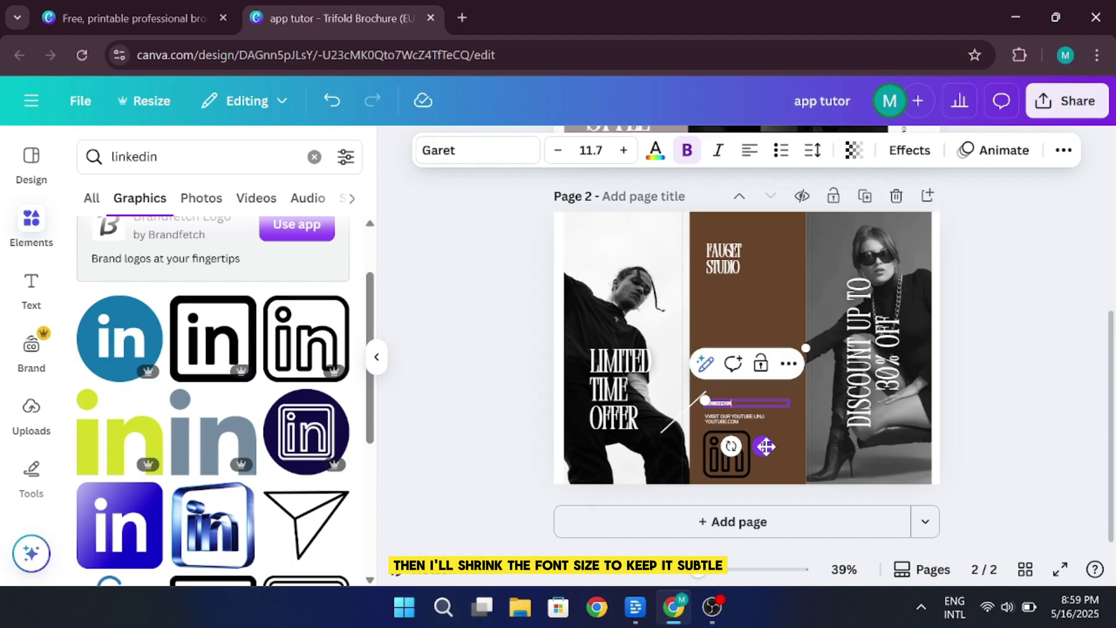
pyautogui.moveTo(763, 445); pyautogui.dragTo(812, 489)
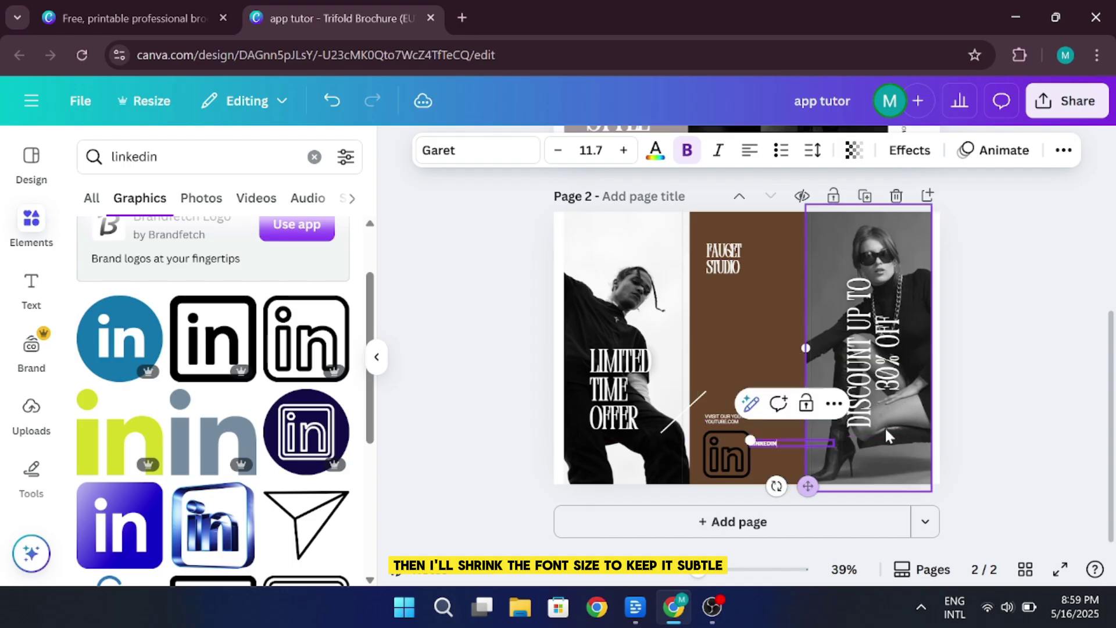
pyautogui.click(1012, 395)
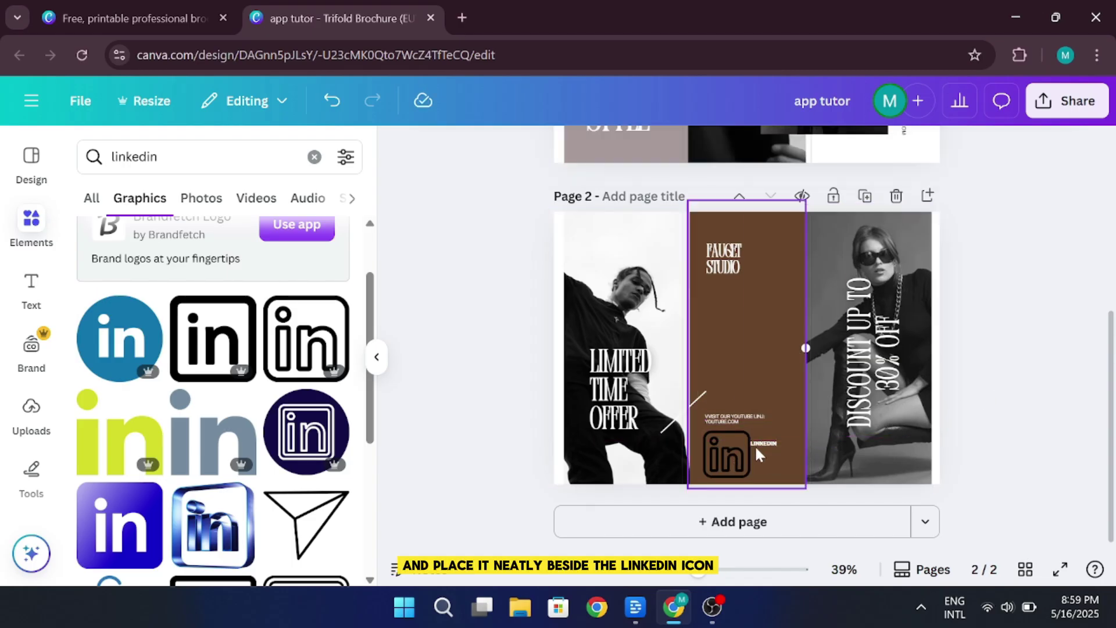
pyautogui.moveTo(755, 445)
pyautogui.mouseDown()
pyautogui.moveTo(784, 442)
pyautogui.moveTo(775, 452)
pyautogui.mouseUp()
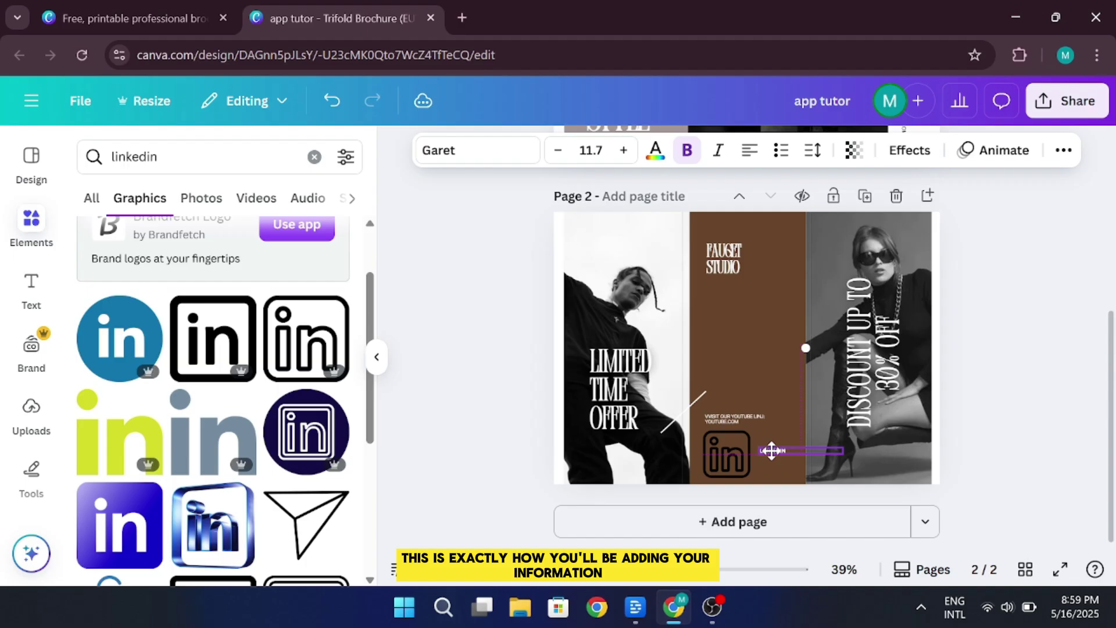
pyautogui.click(1008, 415)
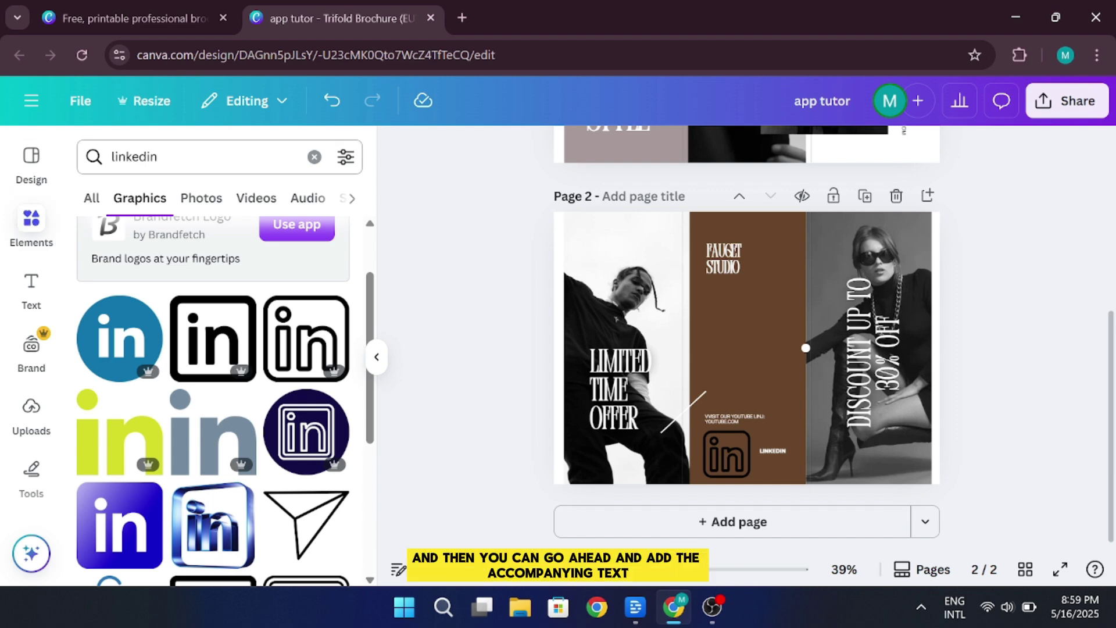
pyautogui.click(93, 200)
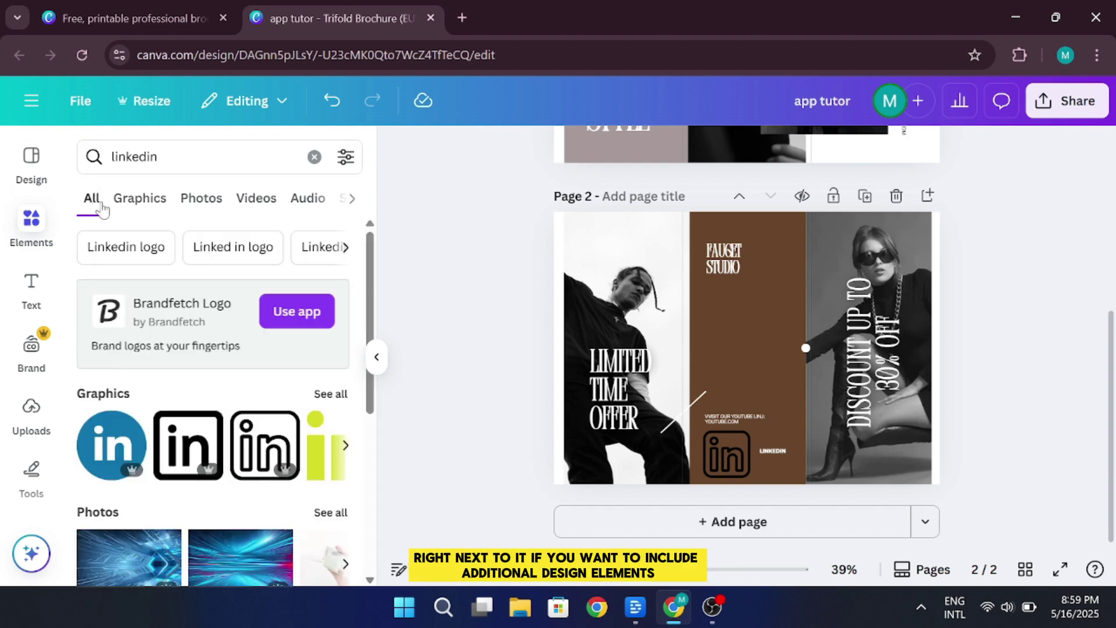
# Delete the URBAN STYLE heading text from page 1's left panel
pyautogui.scroll(5, 483, 294)
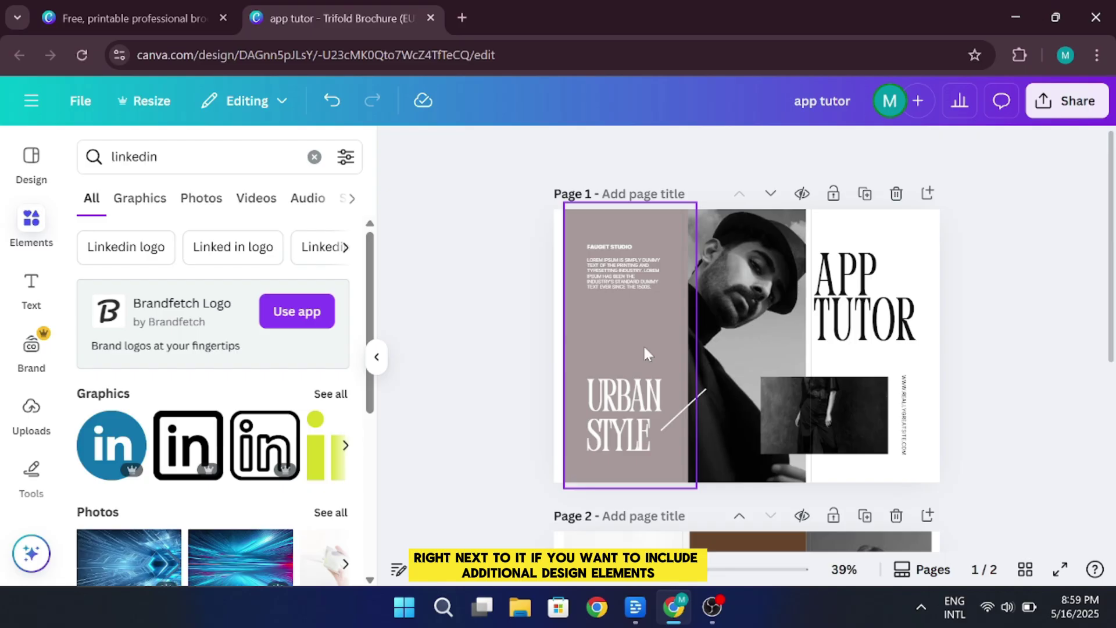
pyautogui.scroll(-2, 642, 349)
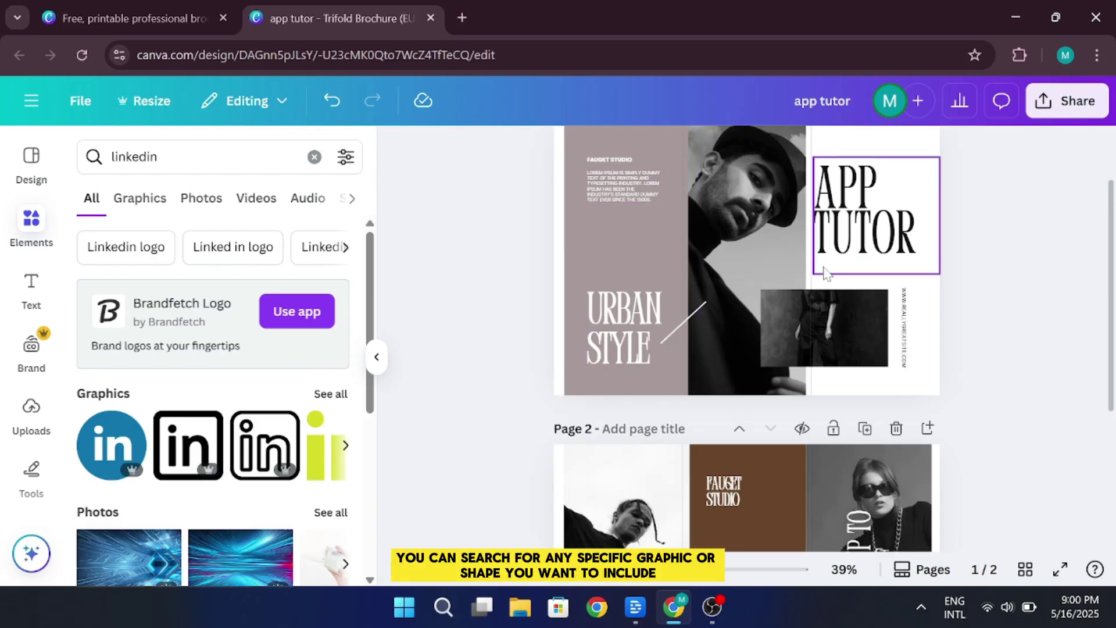
pyautogui.scroll(2, 824, 268)
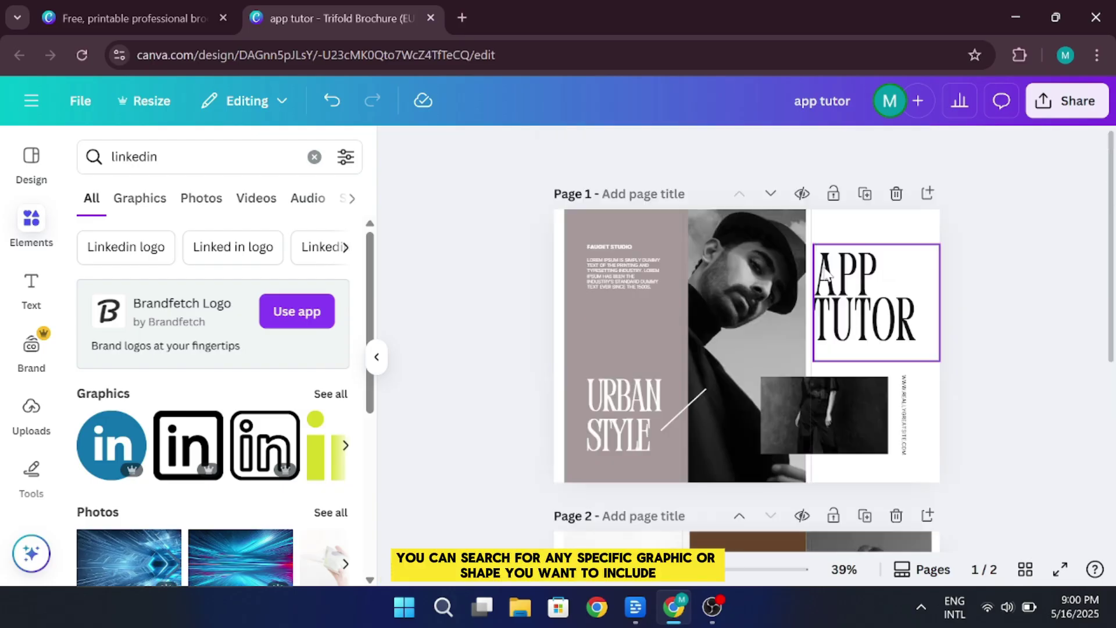
pyautogui.doubleClick(617, 436)
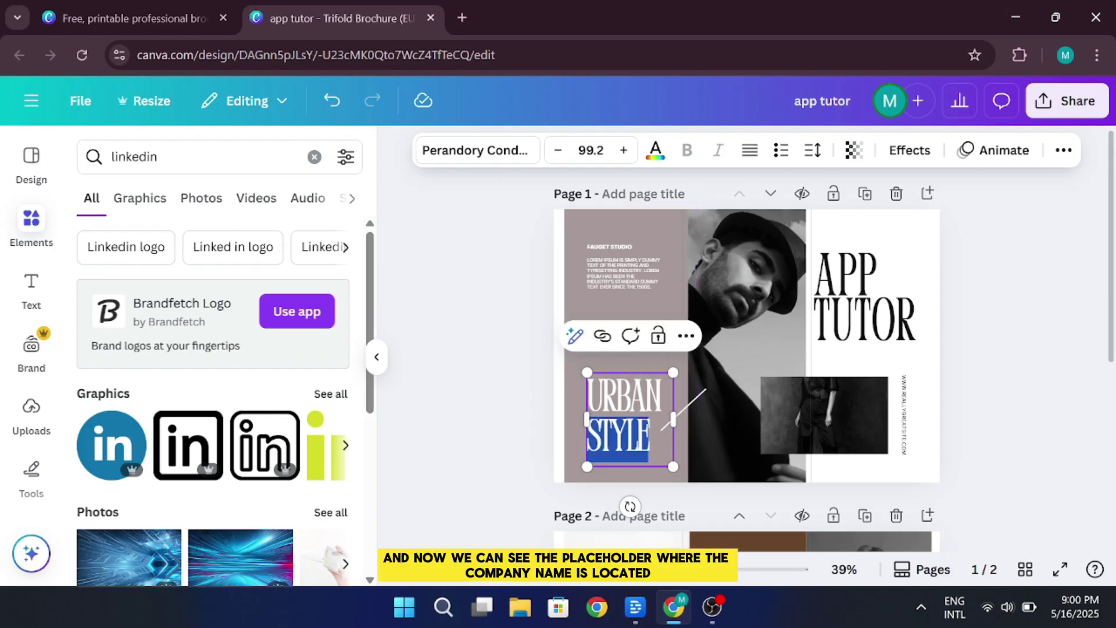
pyautogui.hotkey('ctrl', 'a')
pyautogui.press('BackSpace')
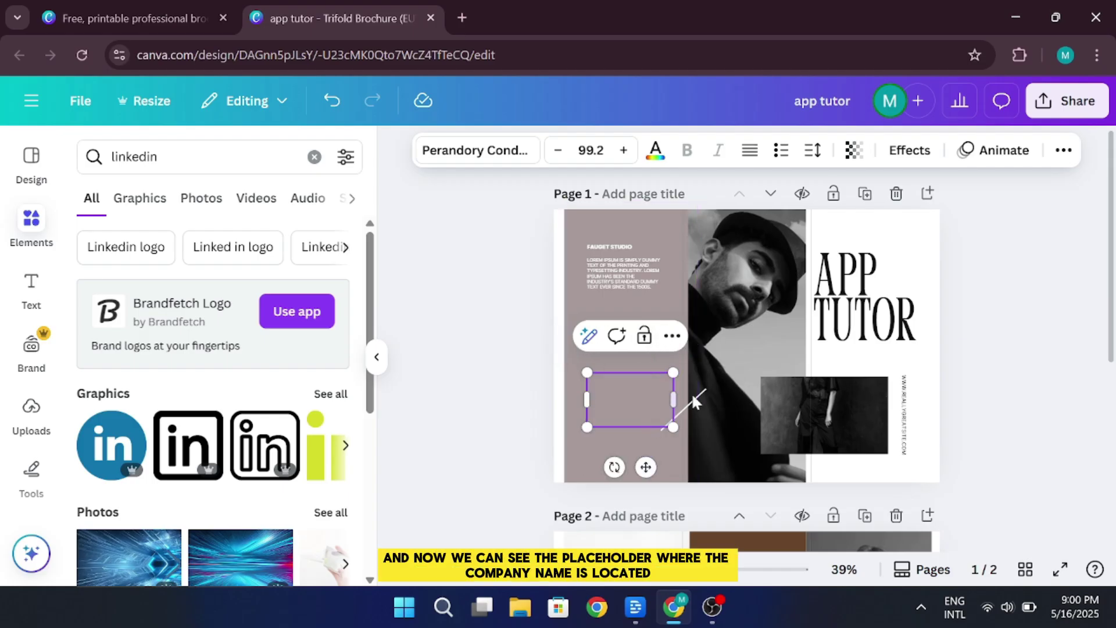
pyautogui.click(1046, 304)
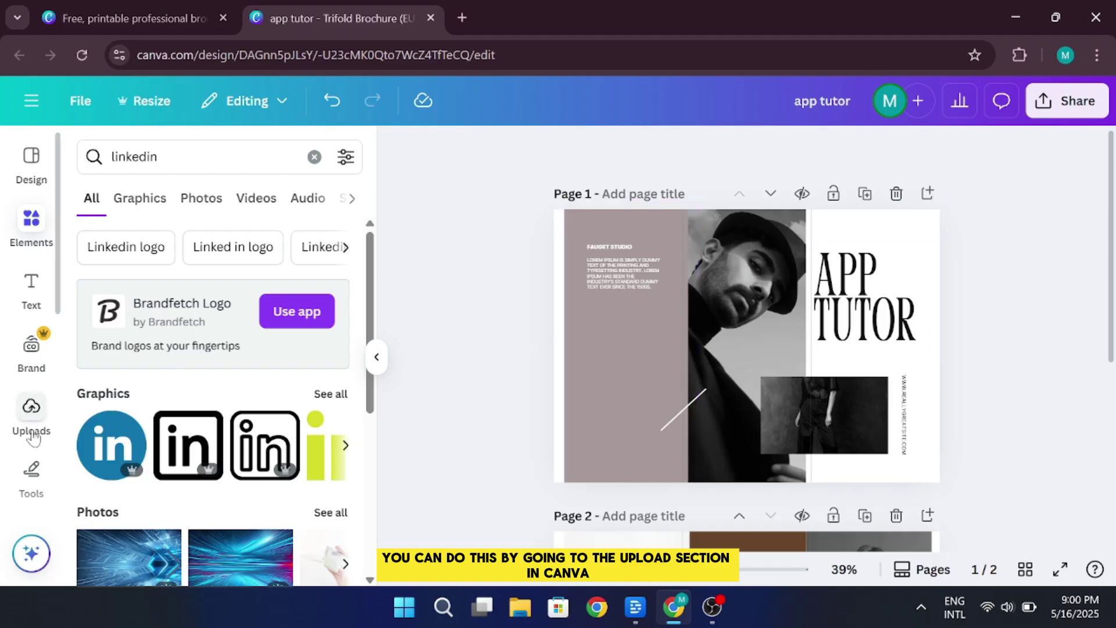
# Search Elements photos for 'business' and place a team-meeting photo on page 1's rose panel
pyautogui.click(29, 409)
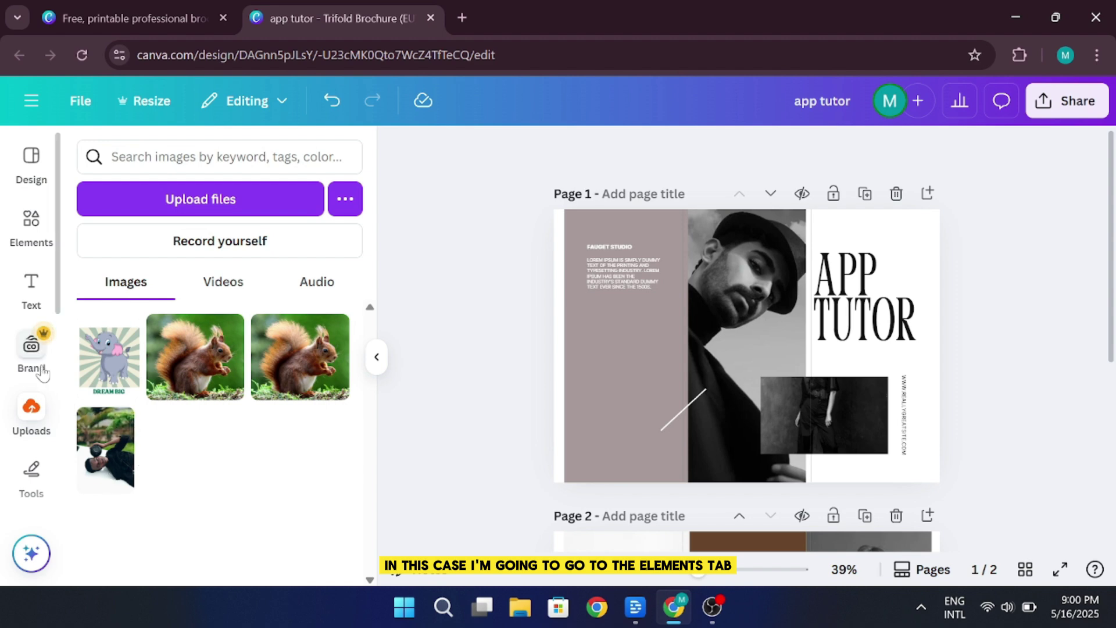
pyautogui.click(30, 225)
pyautogui.click(174, 156)
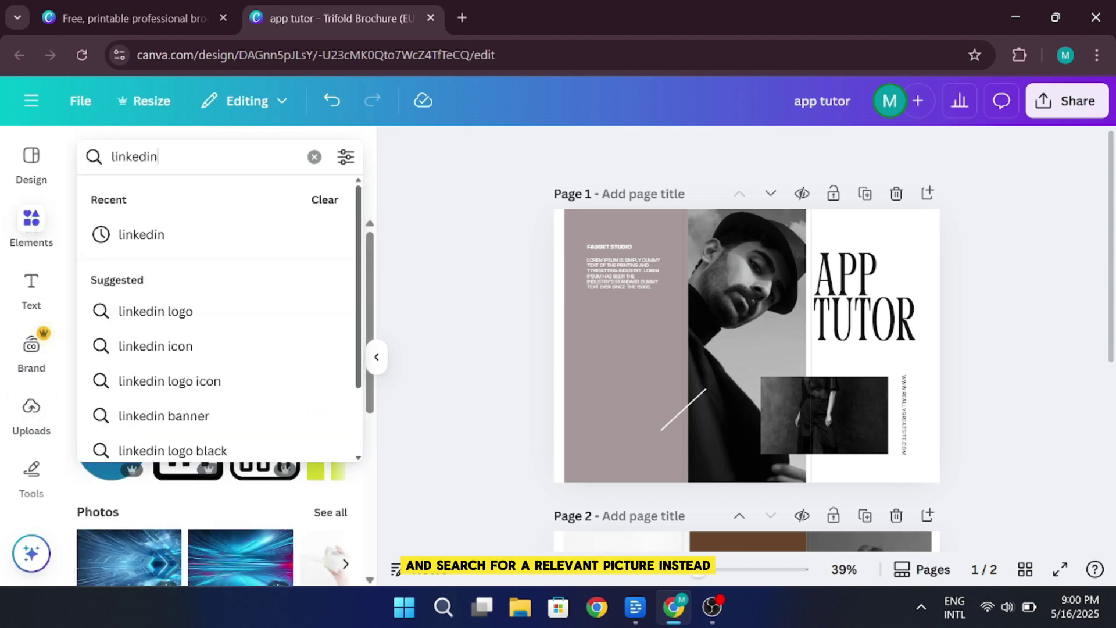
pyautogui.write('business')
pyautogui.press('Return')
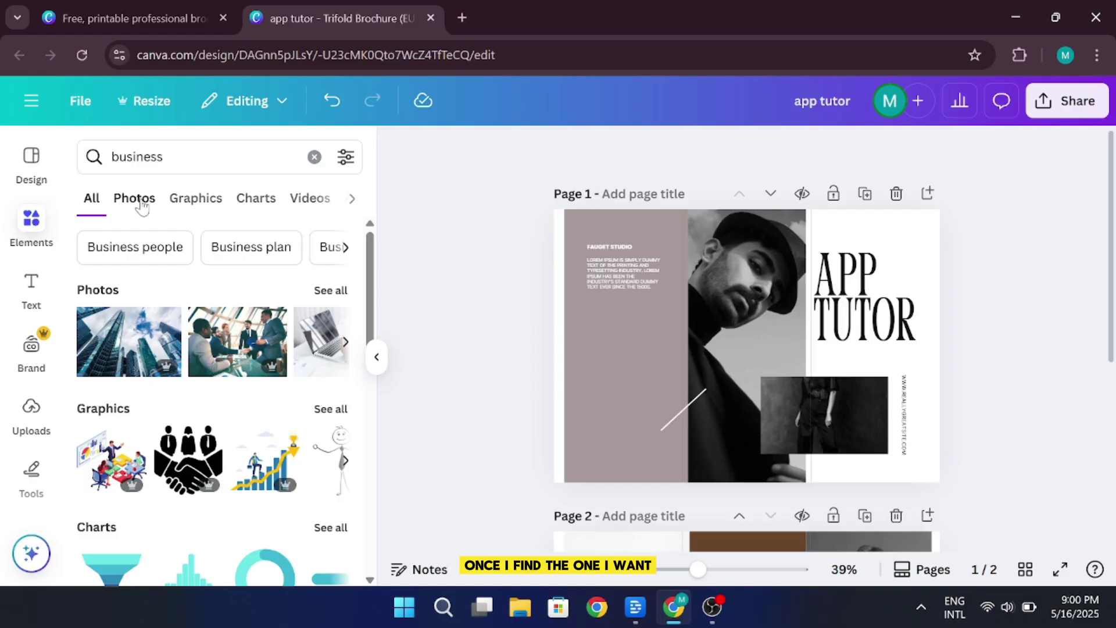
pyautogui.click(137, 200)
pyautogui.scroll(-2, 214, 242)
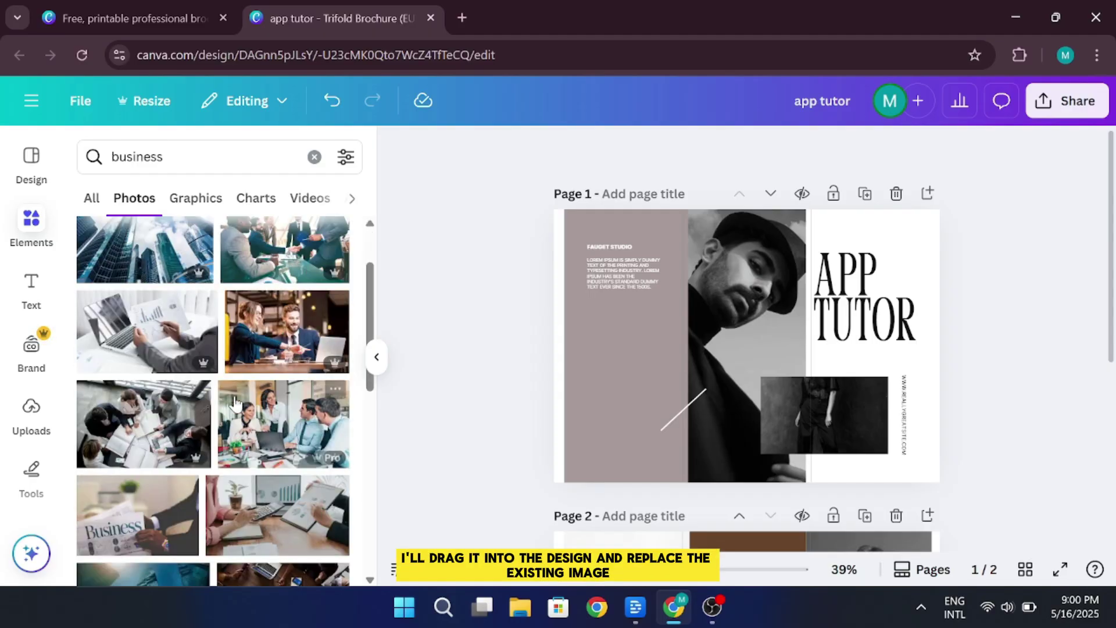
pyautogui.moveTo(284, 423); pyautogui.dragTo(636, 328)
pyautogui.click(1036, 324)
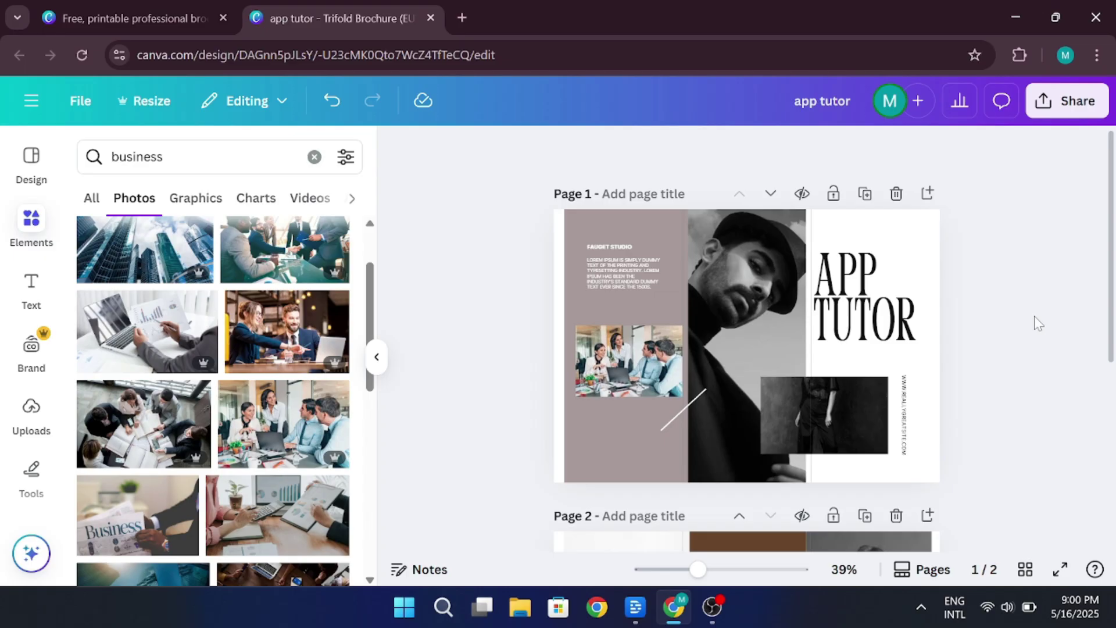
pyautogui.scroll(-5, 1038, 324)
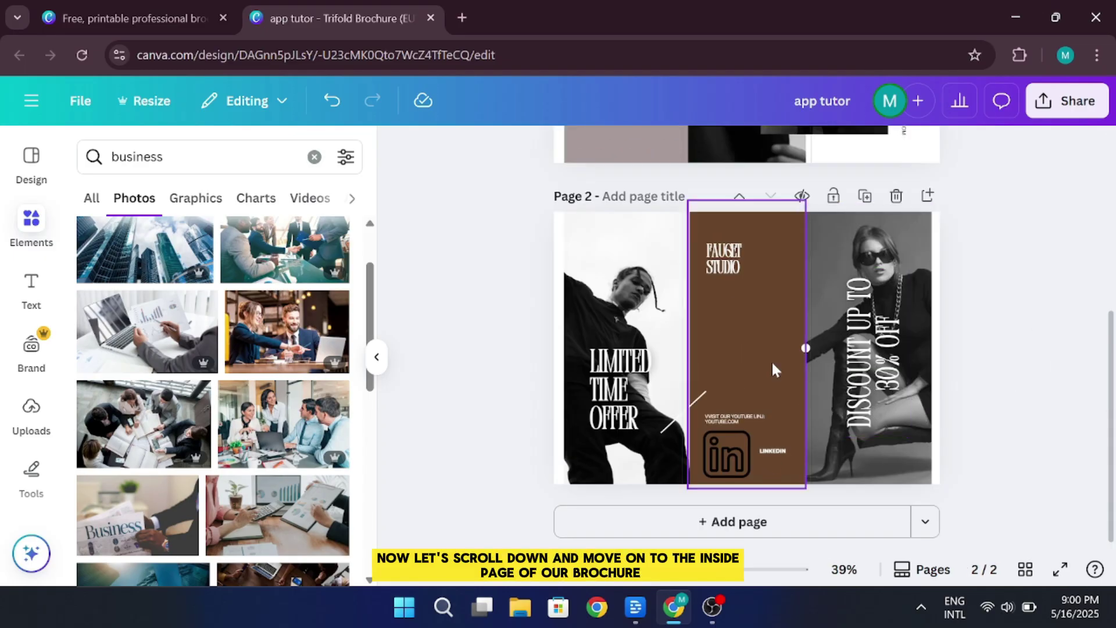
# Overwrite page 2's FAUGET STUDIO heading with 'APP TUTOR'
pyautogui.click(724, 259)
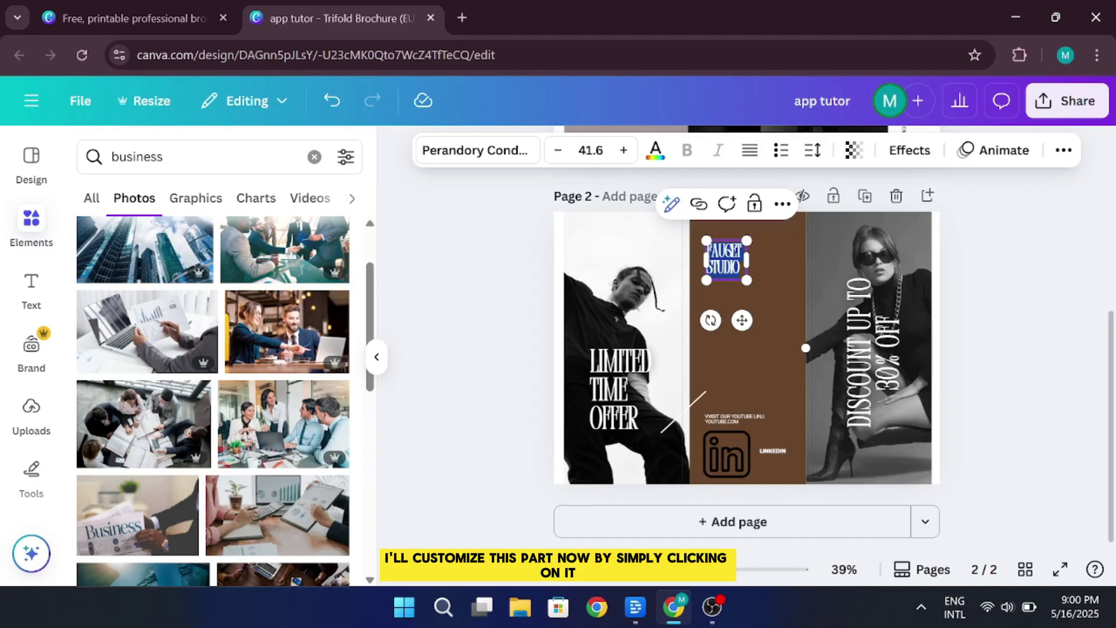
pyautogui.write('AUTO')
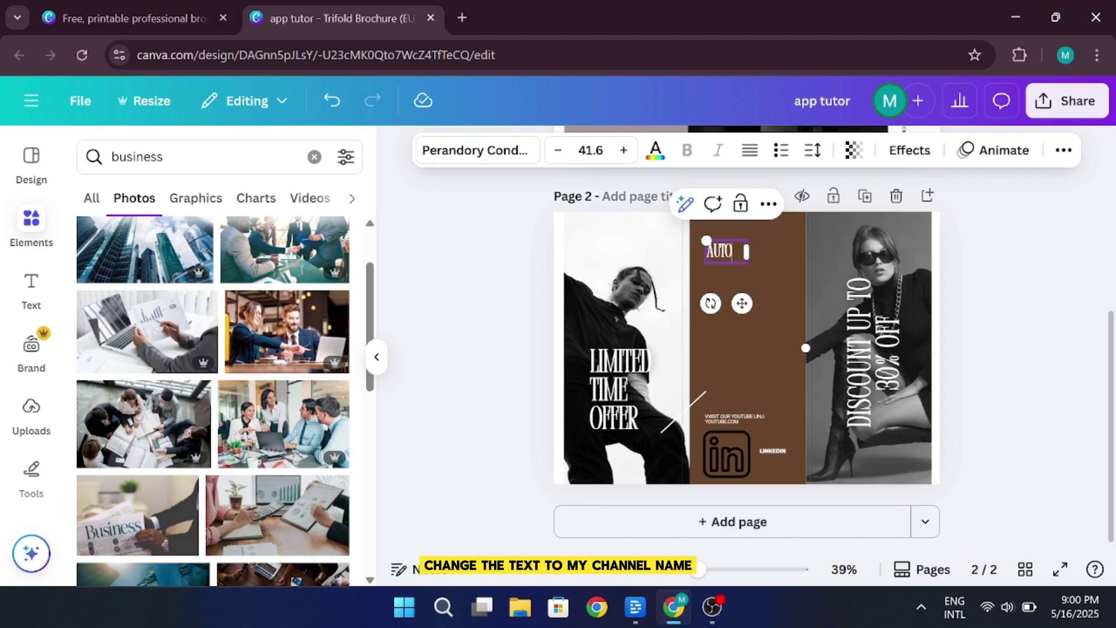
pyautogui.press('BackSpace')
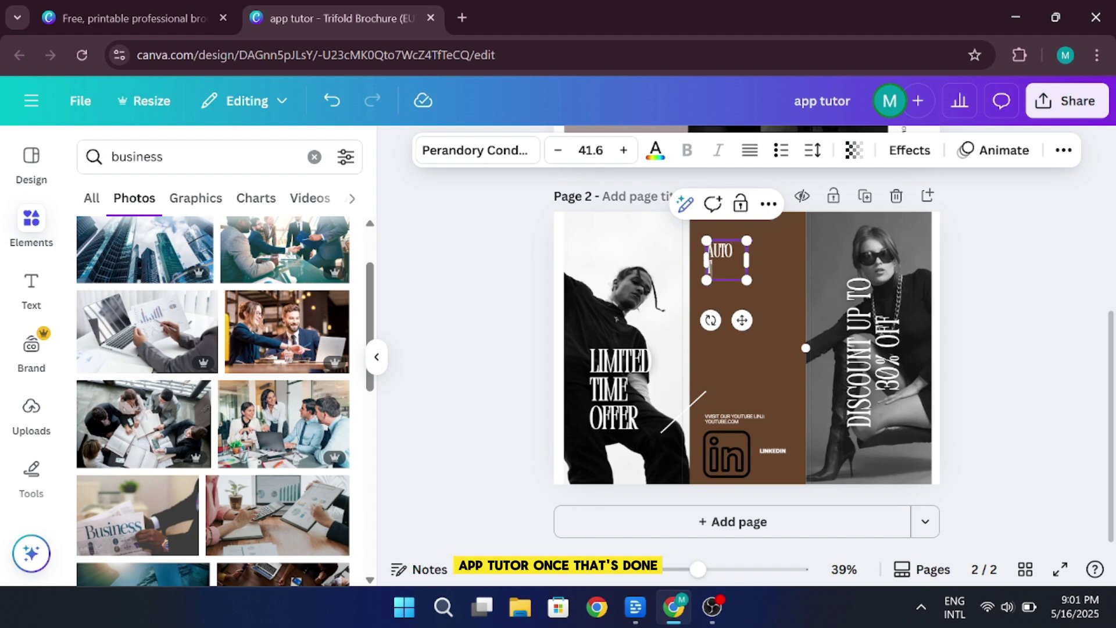
pyautogui.press('BackSpace')
pyautogui.press('BackSpace')
pyautogui.write('PP')
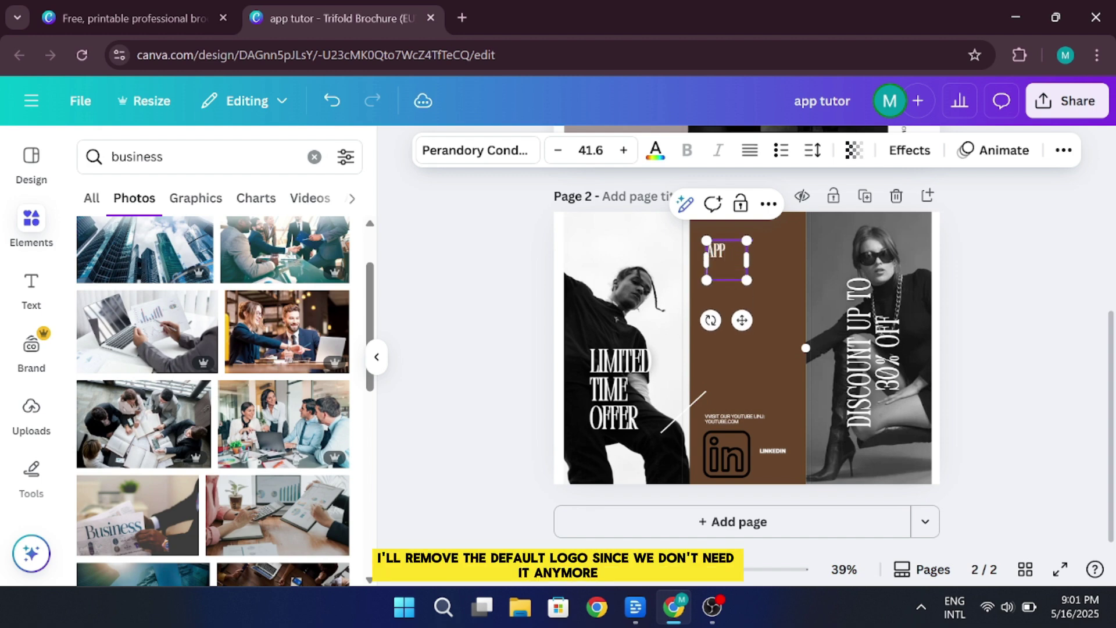
pyautogui.write(' TUTOR')
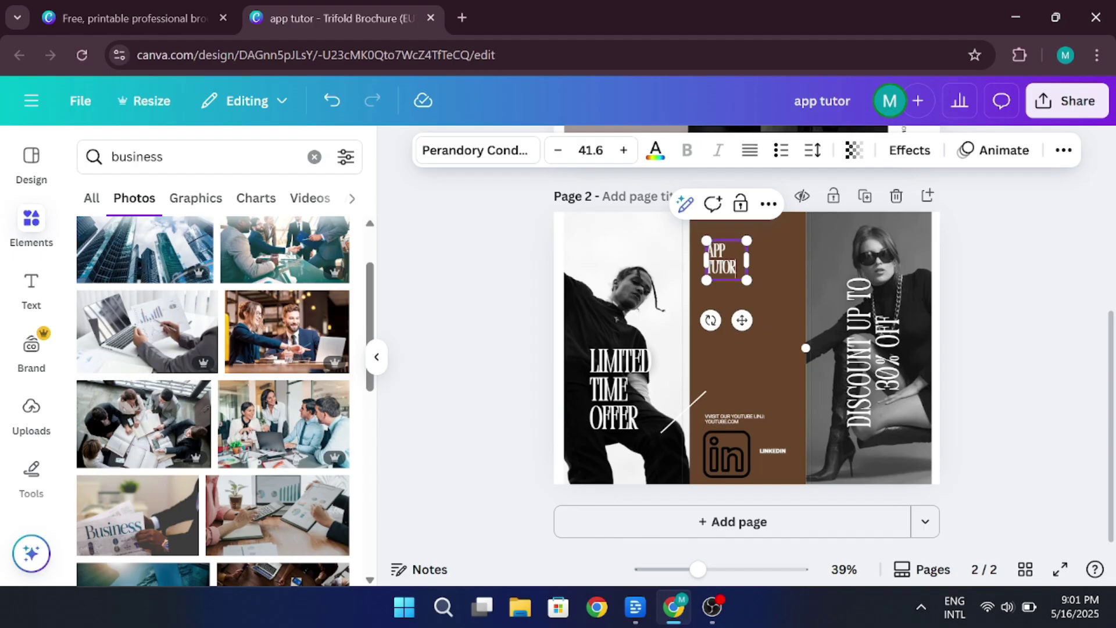
pyautogui.click(1065, 330)
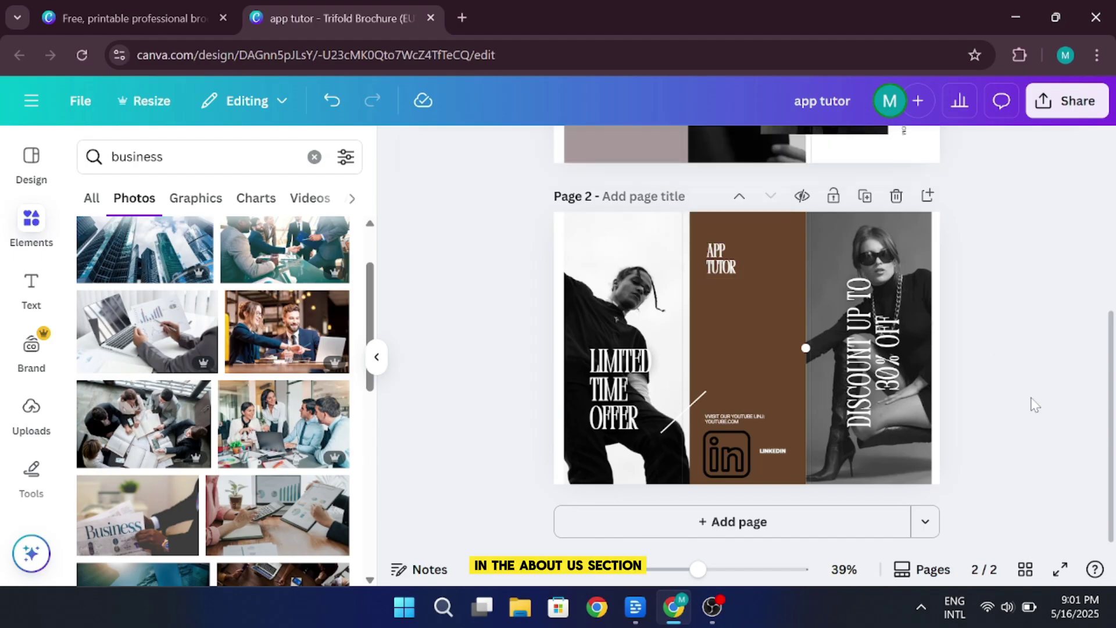
pyautogui.scroll(5, 1023, 394)
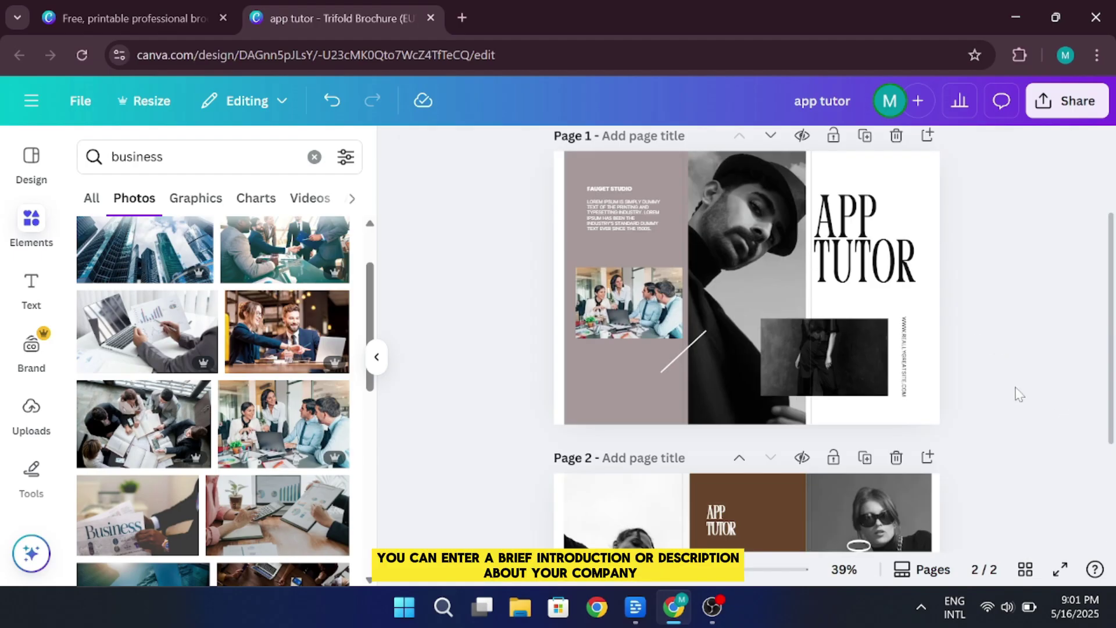
pyautogui.scroll(-5, 1019, 394)
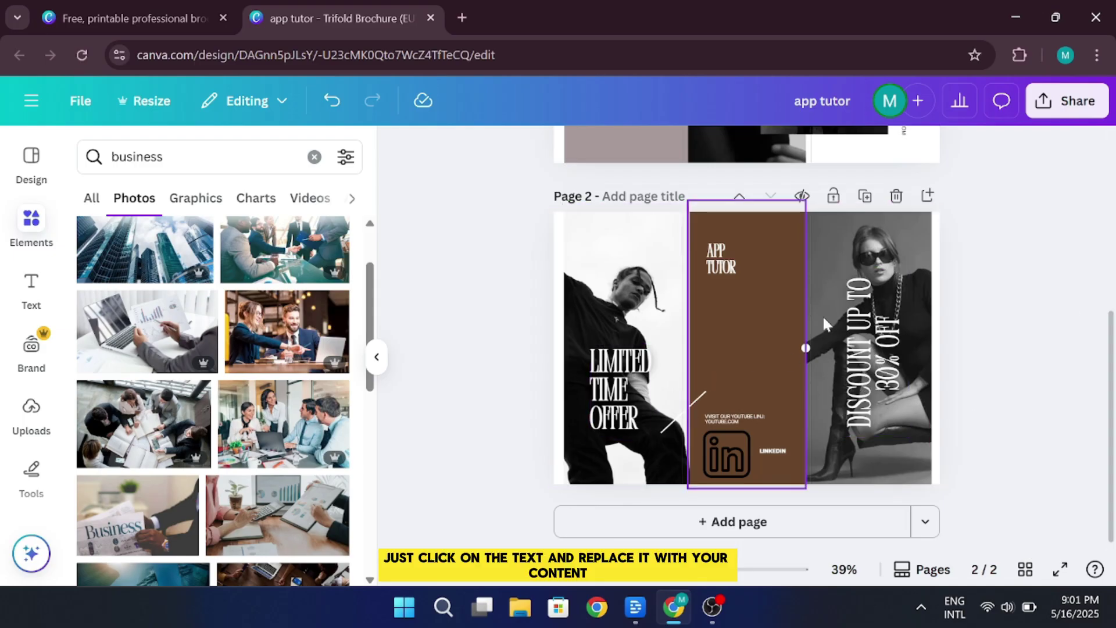
pyautogui.click(906, 246)
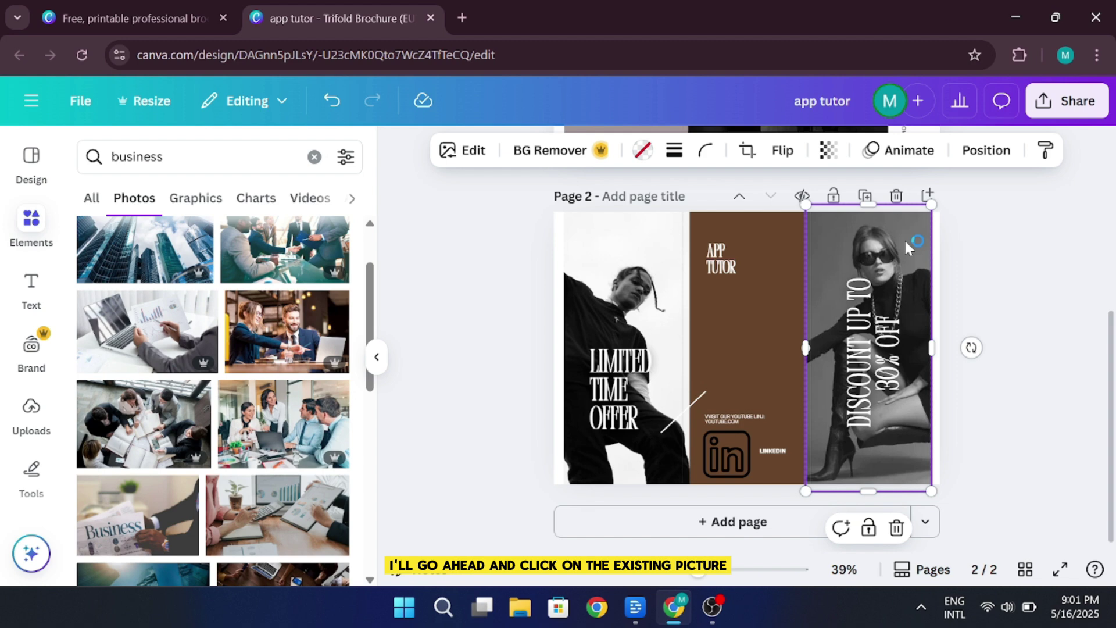
# Swap the right panel's woman photo for a business team-meeting stock photo resized to fill the panel
pyautogui.press('Delete')
pyautogui.scroll(-5, 210, 471)
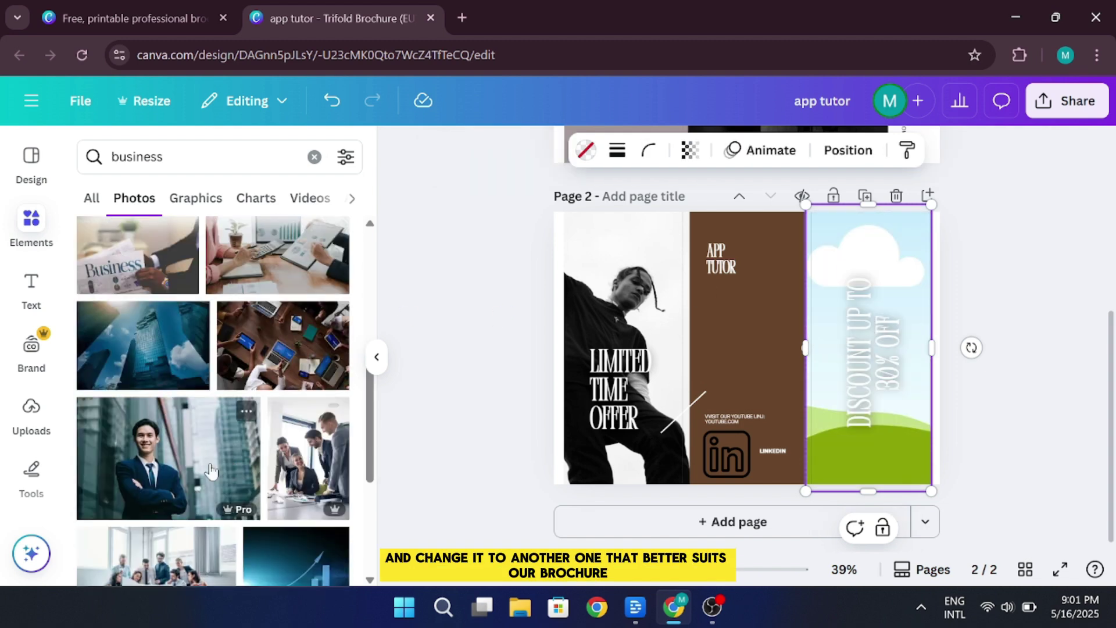
pyautogui.moveTo(298, 474); pyautogui.dragTo(899, 336)
pyautogui.moveTo(839, 239); pyautogui.dragTo(796, 184)
pyautogui.moveTo(876, 456); pyautogui.dragTo(884, 521)
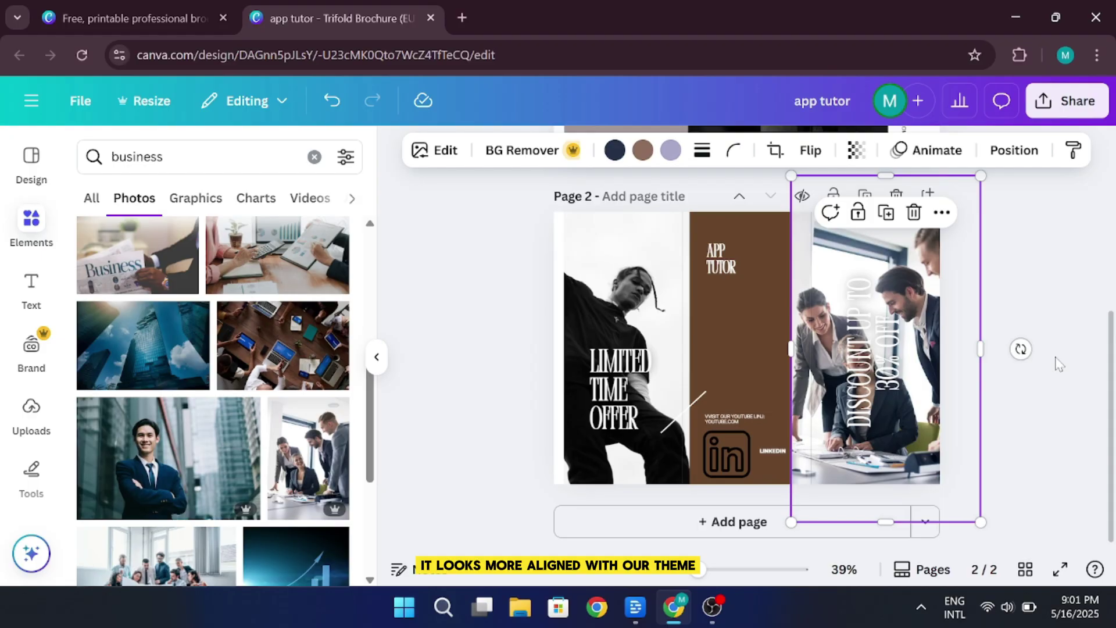
pyautogui.click(1015, 377)
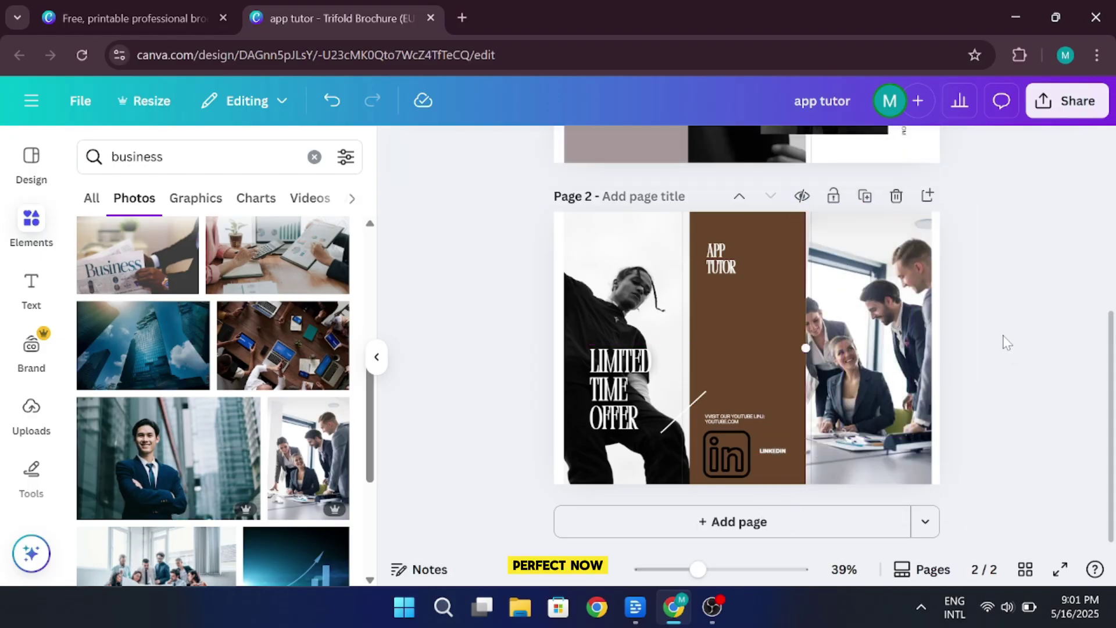
pyautogui.scroll(3, 1008, 355)
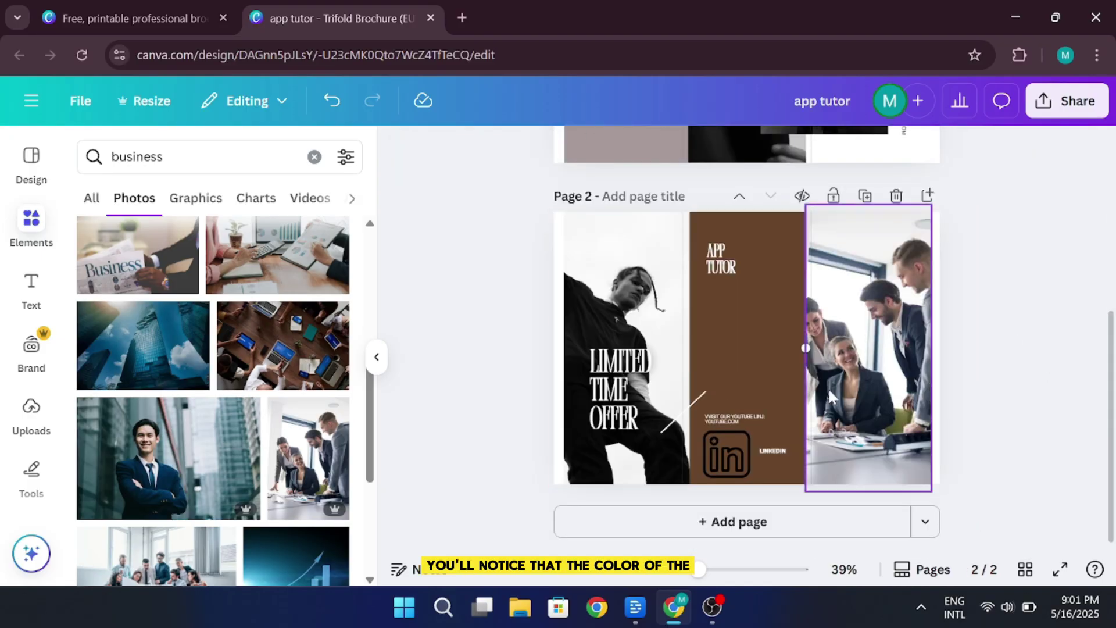
# Change page 2's brown middle APP TUTOR panel to Purple from the Default colors
pyautogui.click(759, 355)
pyautogui.click(497, 150)
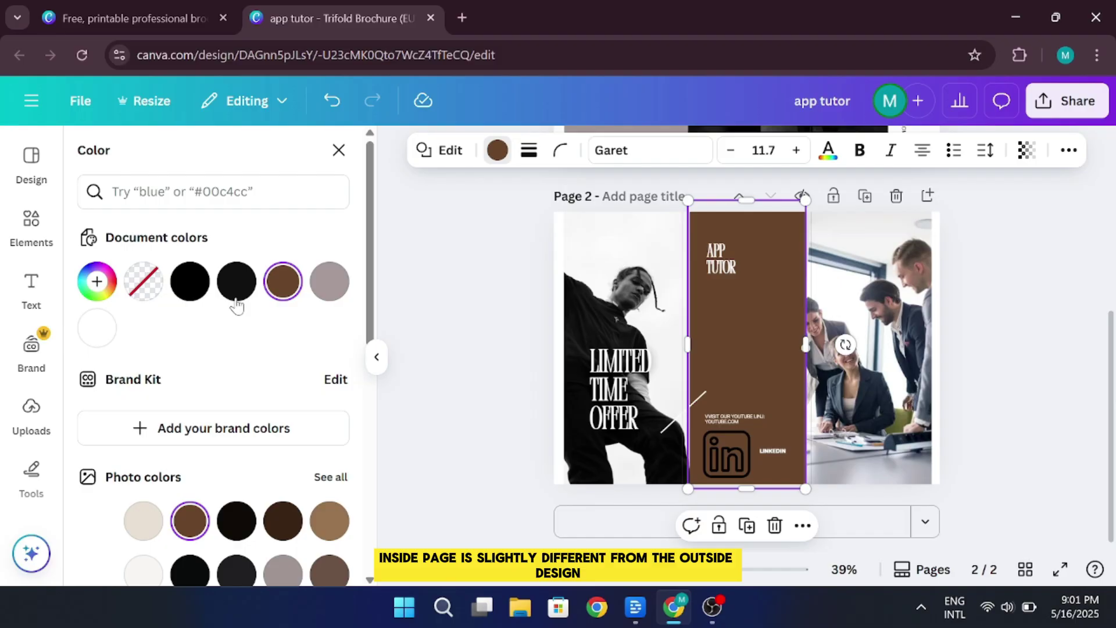
pyautogui.scroll(-6, 236, 303)
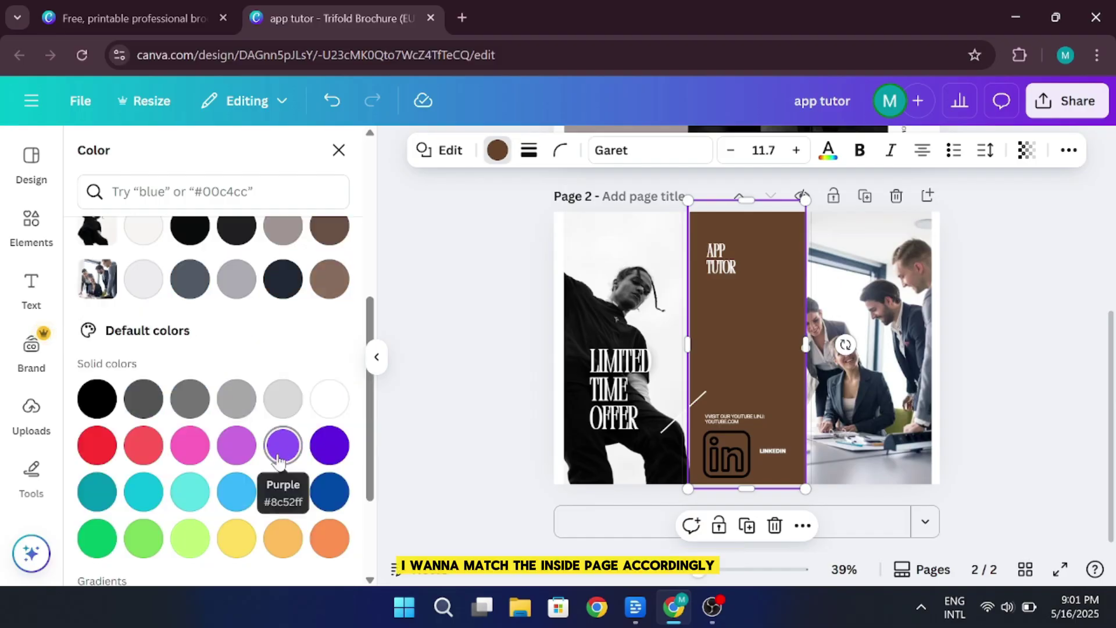
pyautogui.click(329, 446)
pyautogui.press('Escape')
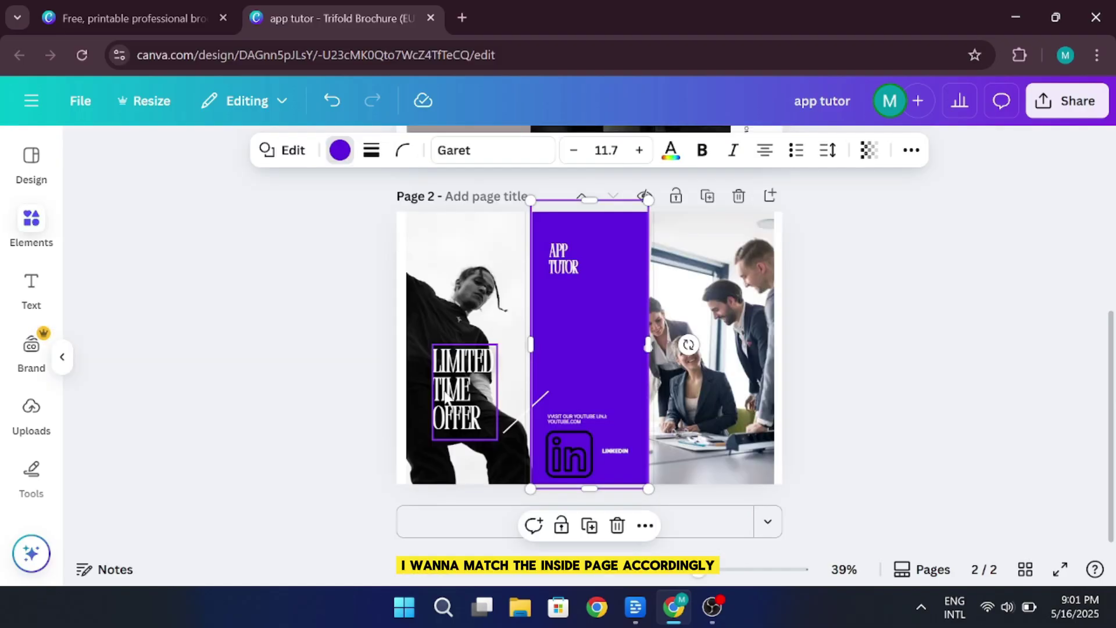
pyautogui.click(538, 324)
# Dismiss the Windows storage space notification
pyautogui.scroll(3, 539, 316)
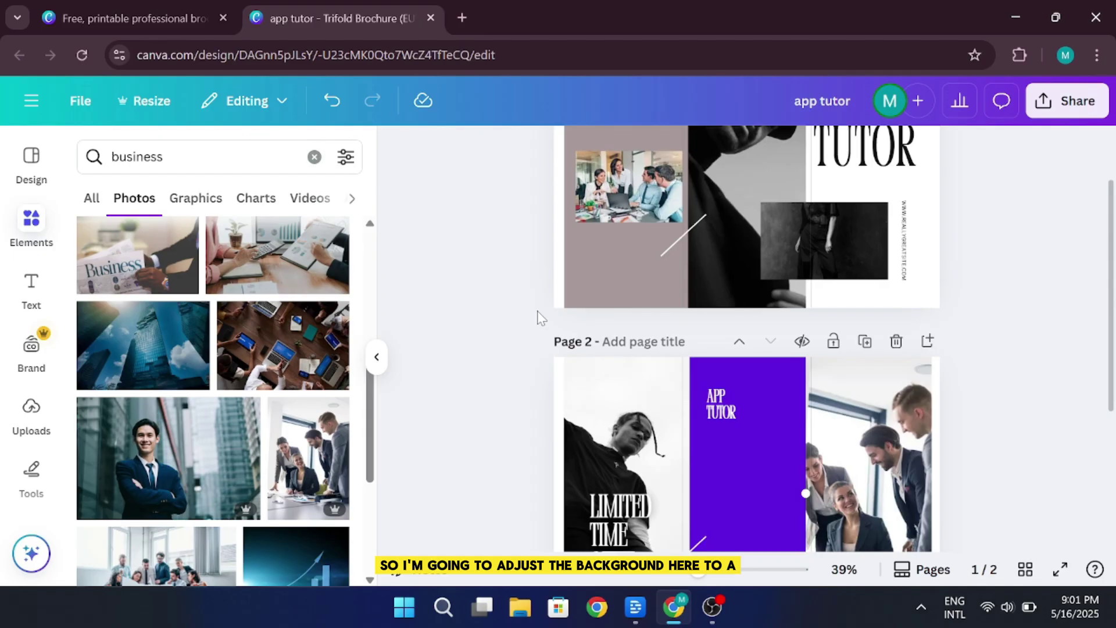
pyautogui.scroll(-2, 539, 316)
pyautogui.scroll(3, 539, 316)
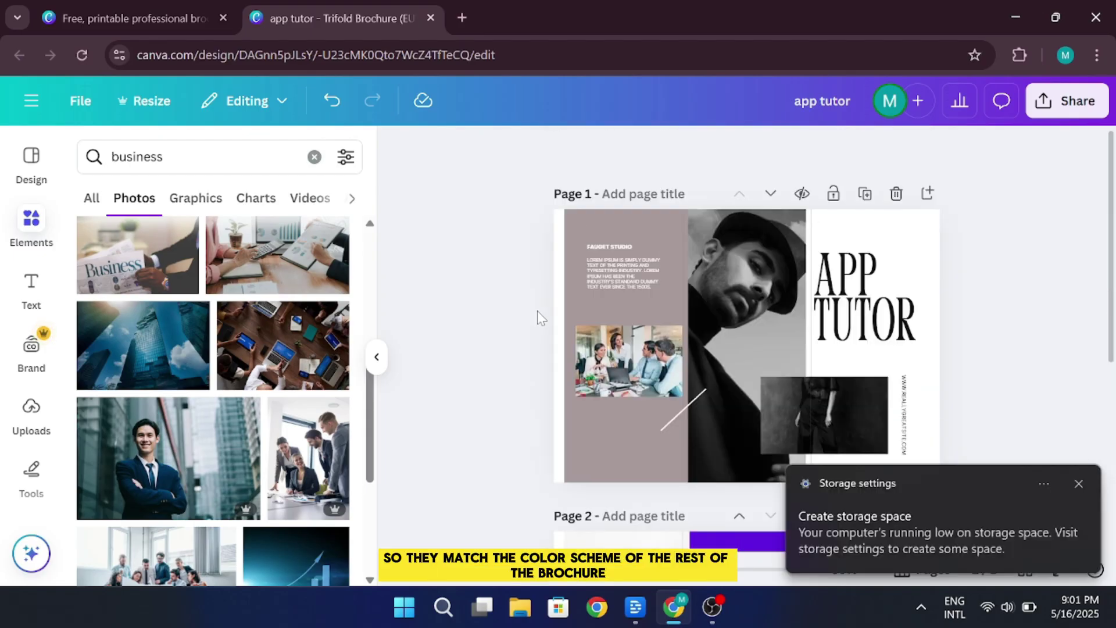
pyautogui.click(1078, 483)
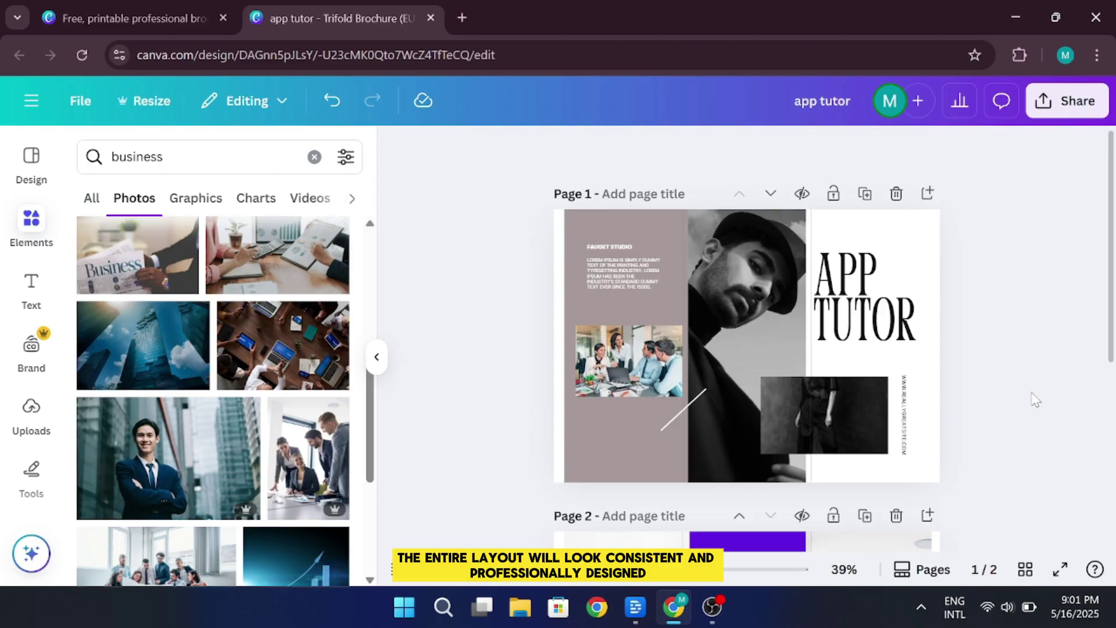
pyautogui.scroll(-5, 1034, 400)
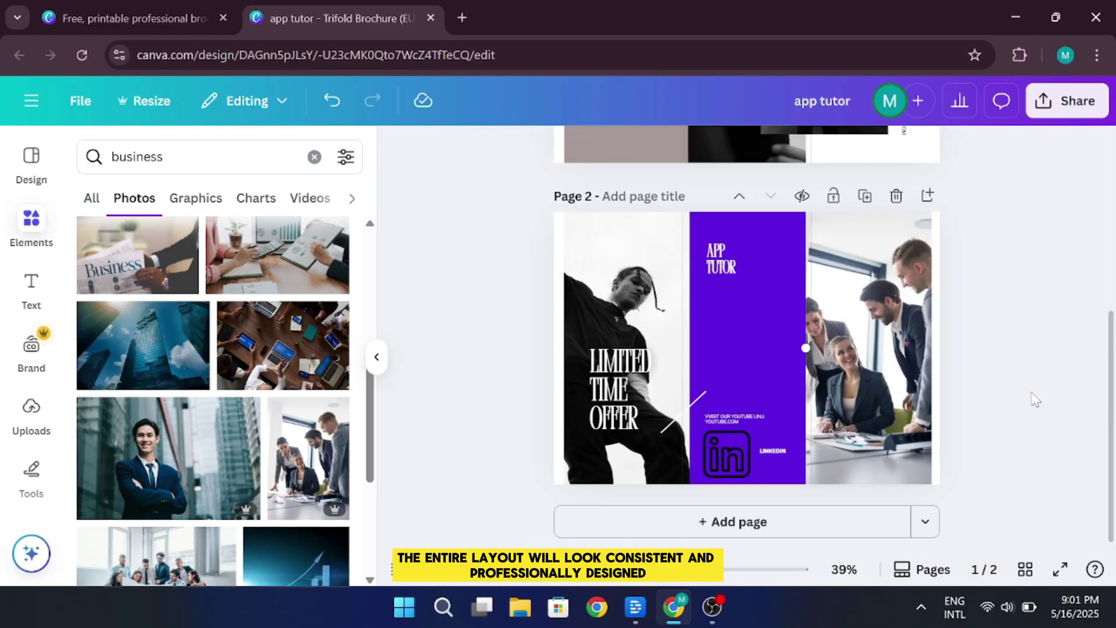
pyautogui.scroll(5, 1034, 399)
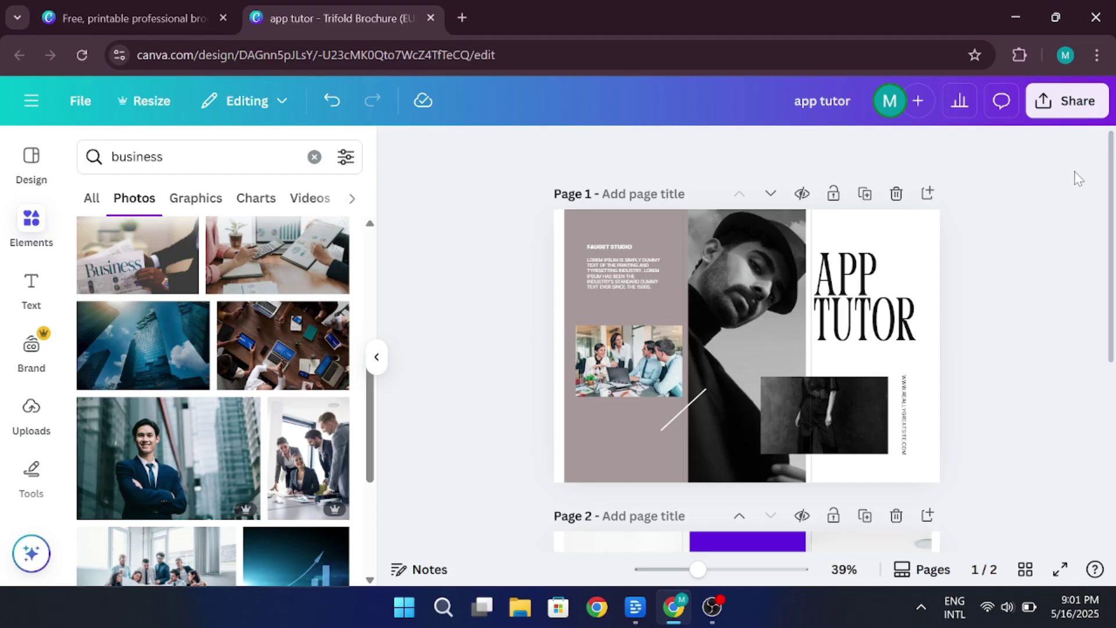
pyautogui.click(1065, 109)
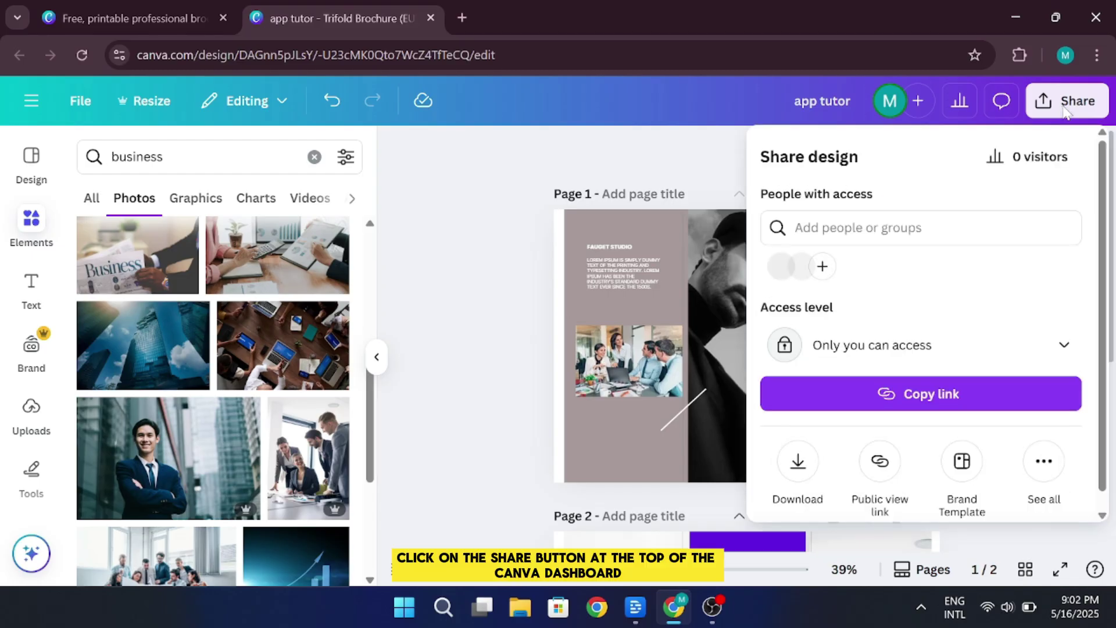
pyautogui.click(799, 479)
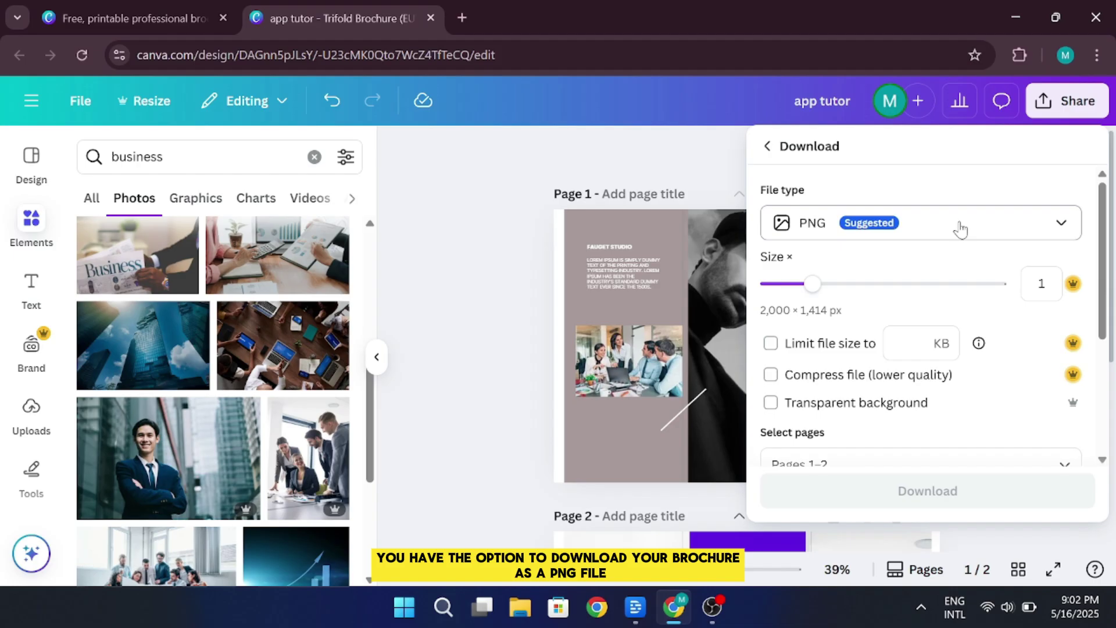
pyautogui.click(960, 231)
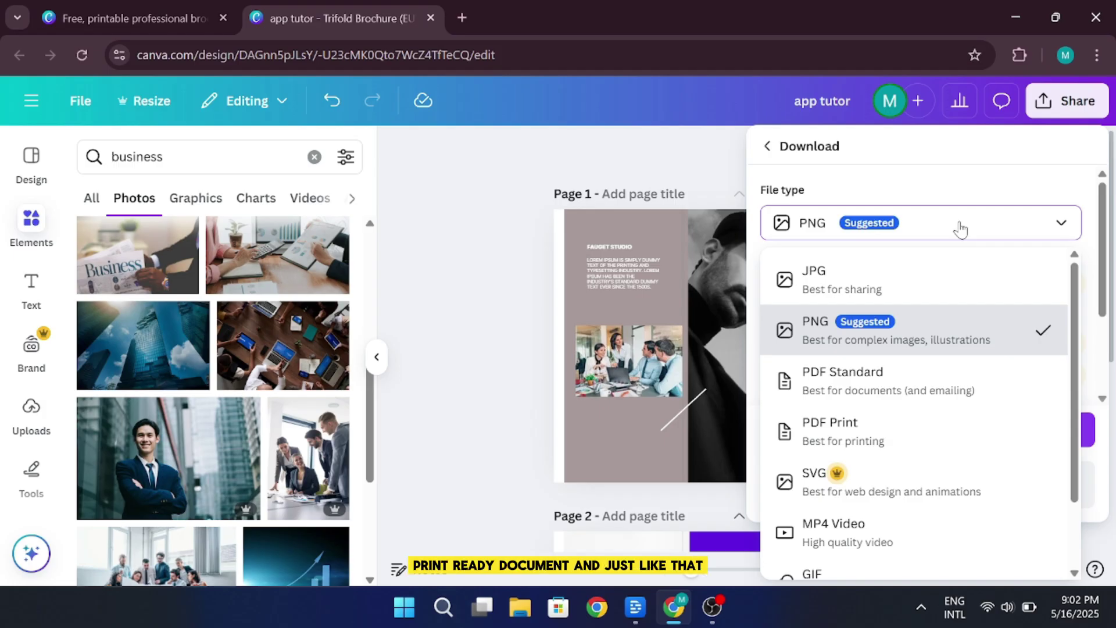
pyautogui.click(960, 227)
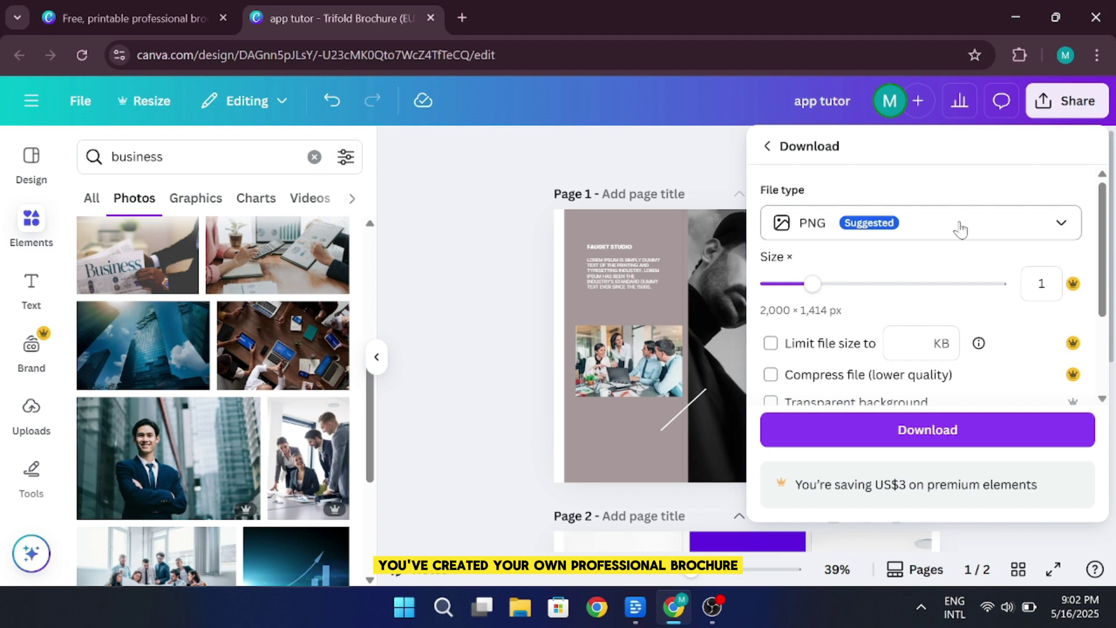
pyautogui.click(482, 279)
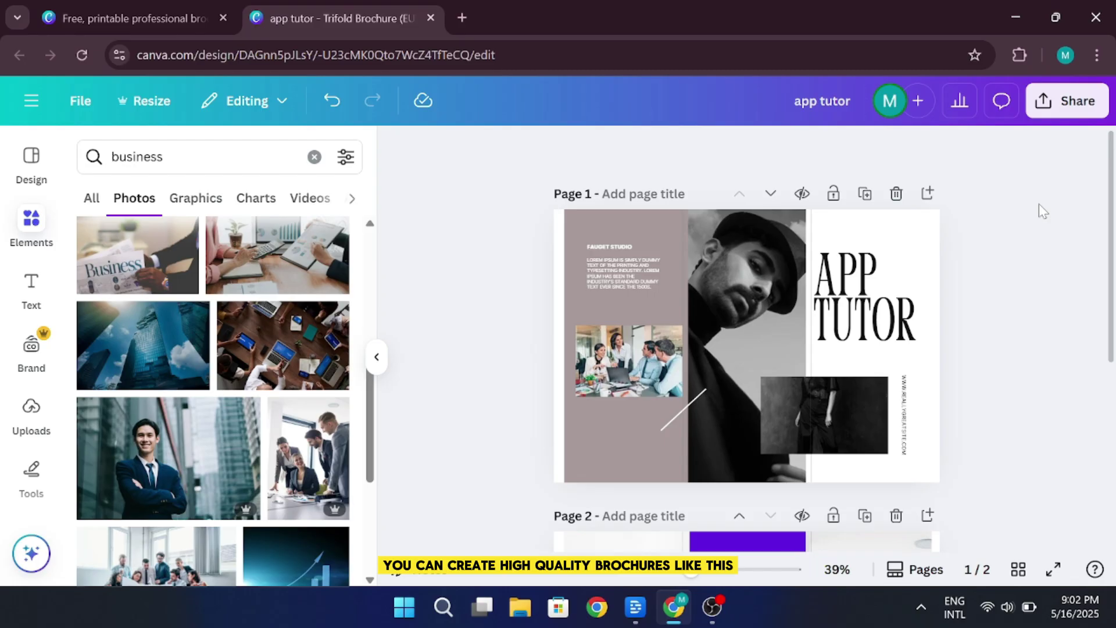
pyautogui.scroll(-5, 1038, 206)
pyautogui.scroll(5, 1038, 207)
pyautogui.scroll(-4, 1039, 209)
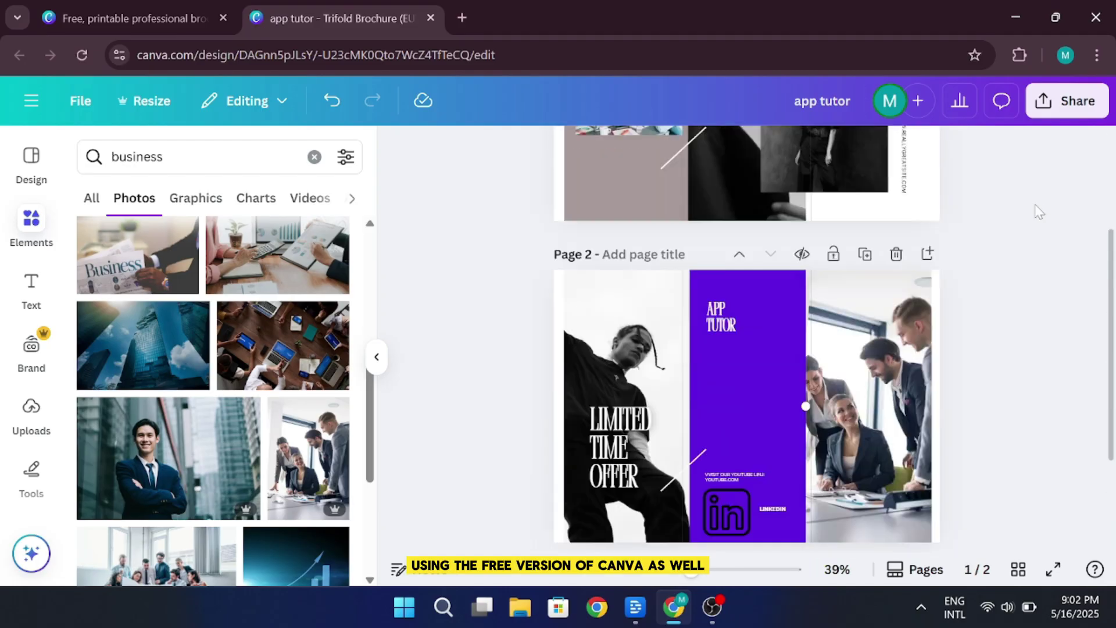
pyautogui.scroll(-1, 1037, 211)
pyautogui.scroll(5, 1038, 211)
pyautogui.scroll(-5, 1038, 211)
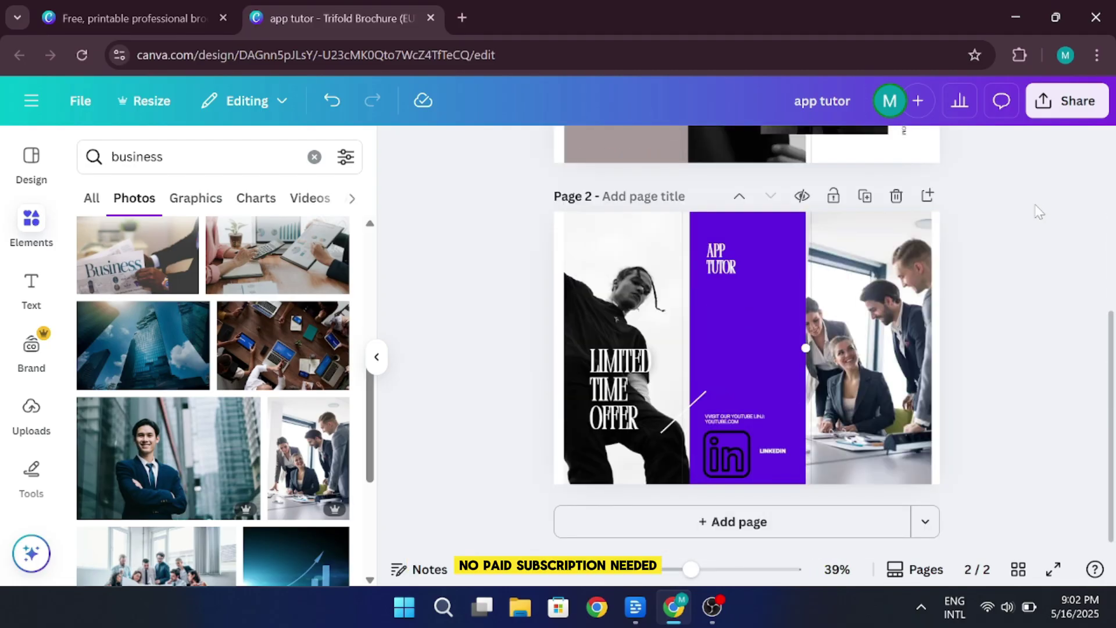
pyautogui.scroll(5, 1038, 211)
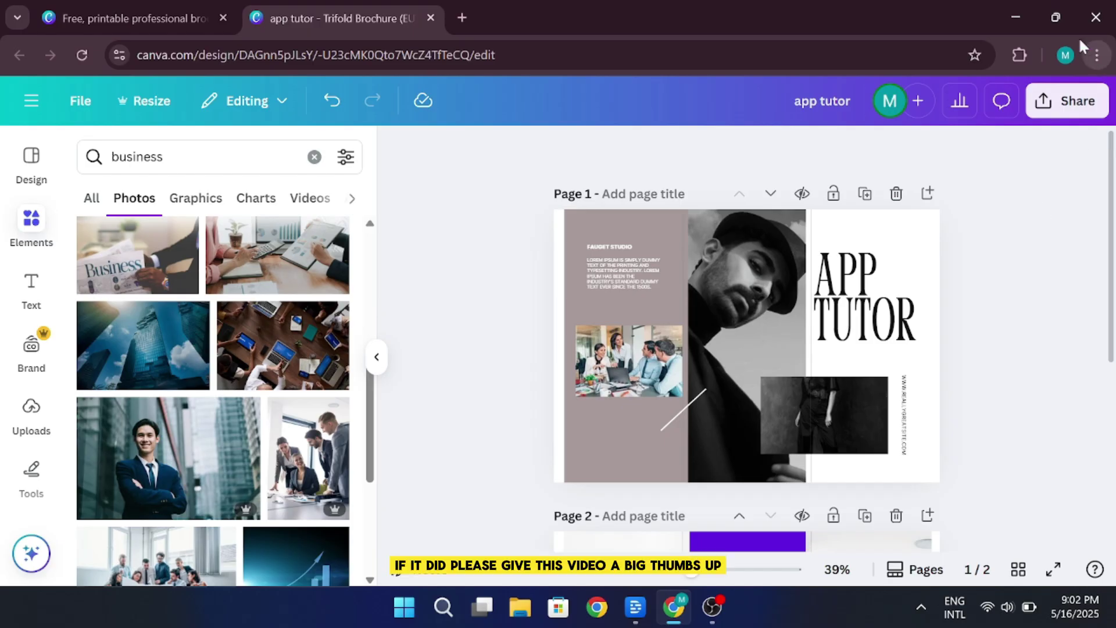
# Minimize the Chrome window with the finished Canva brochure to reveal the desktop
pyautogui.click(1017, 16)
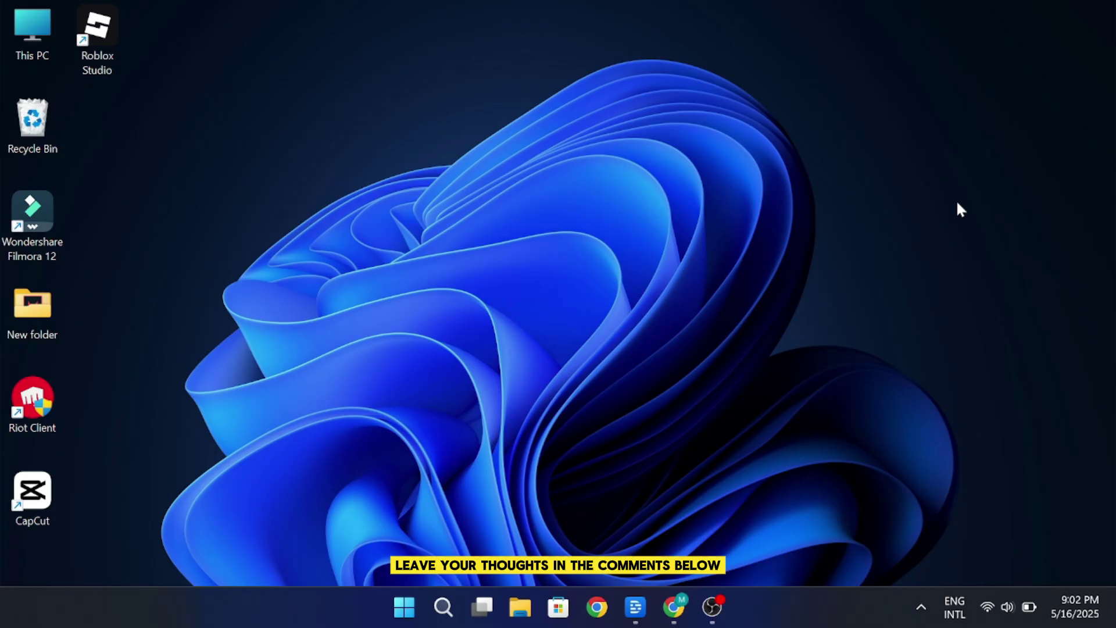